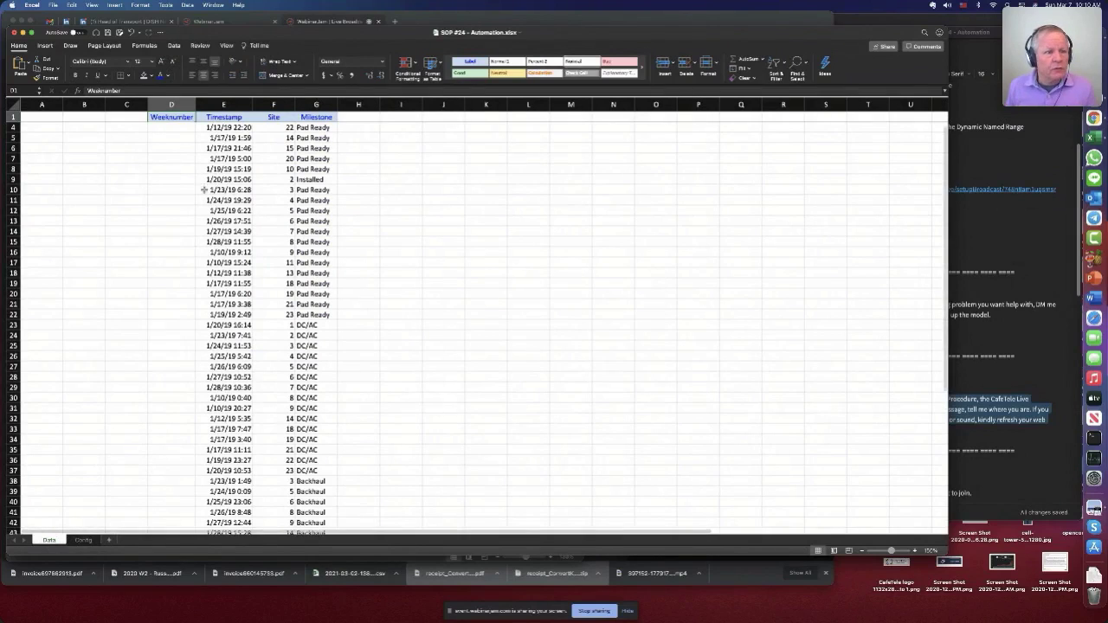
- Enter =WEEKNUM(E4,2) in D4 so the first timestamp returns Monday-based week 2
left_click(172, 128)
type("=weeknum")
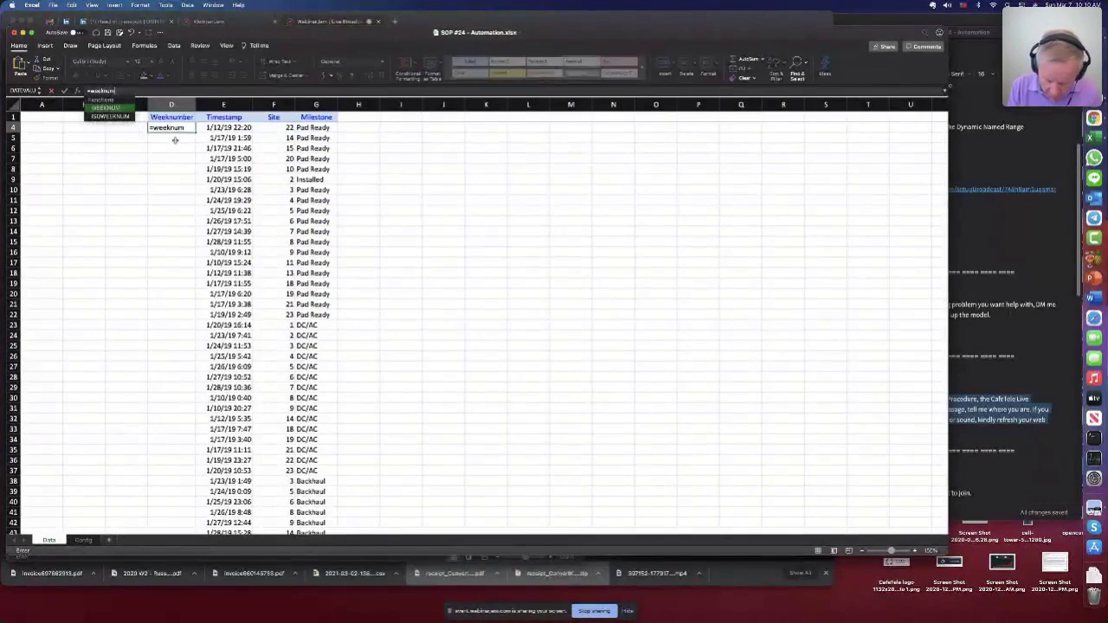
type("(")
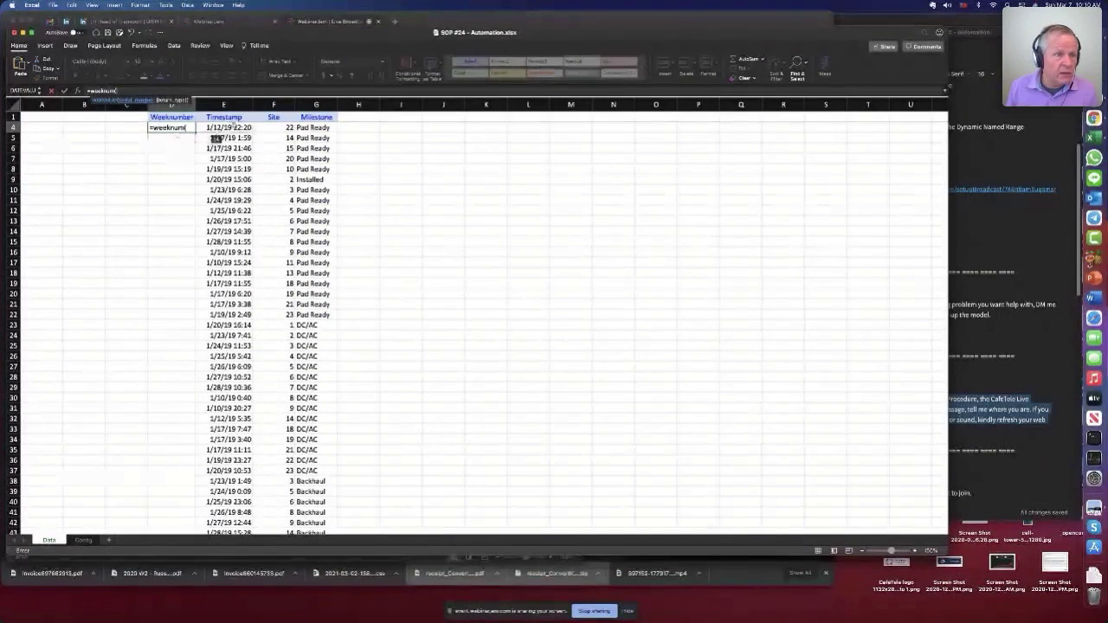
left_click(227, 129)
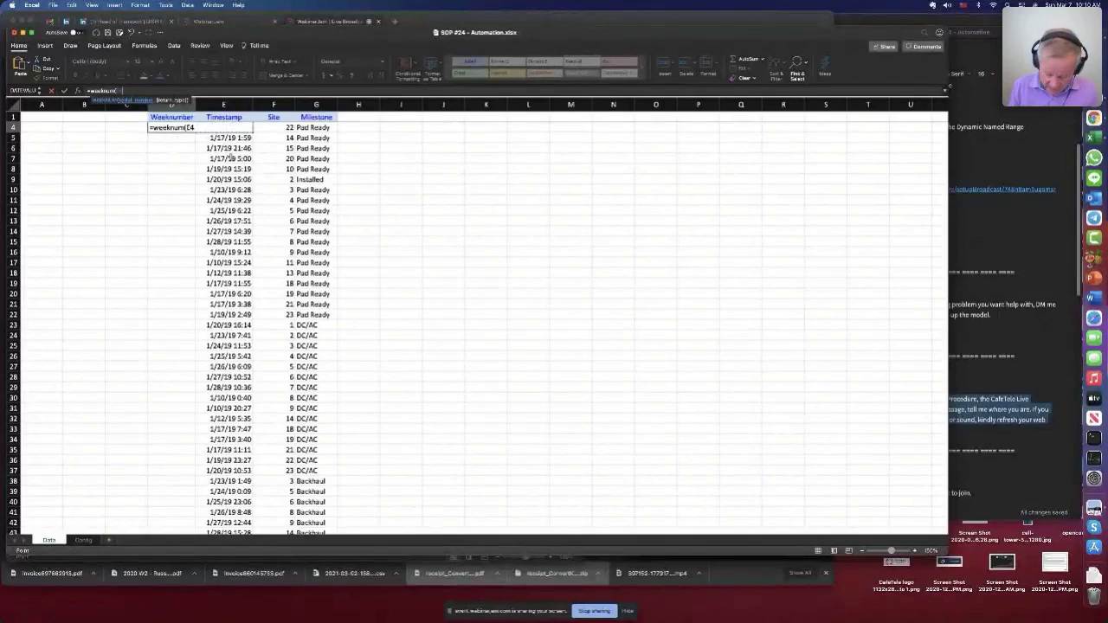
type(",")
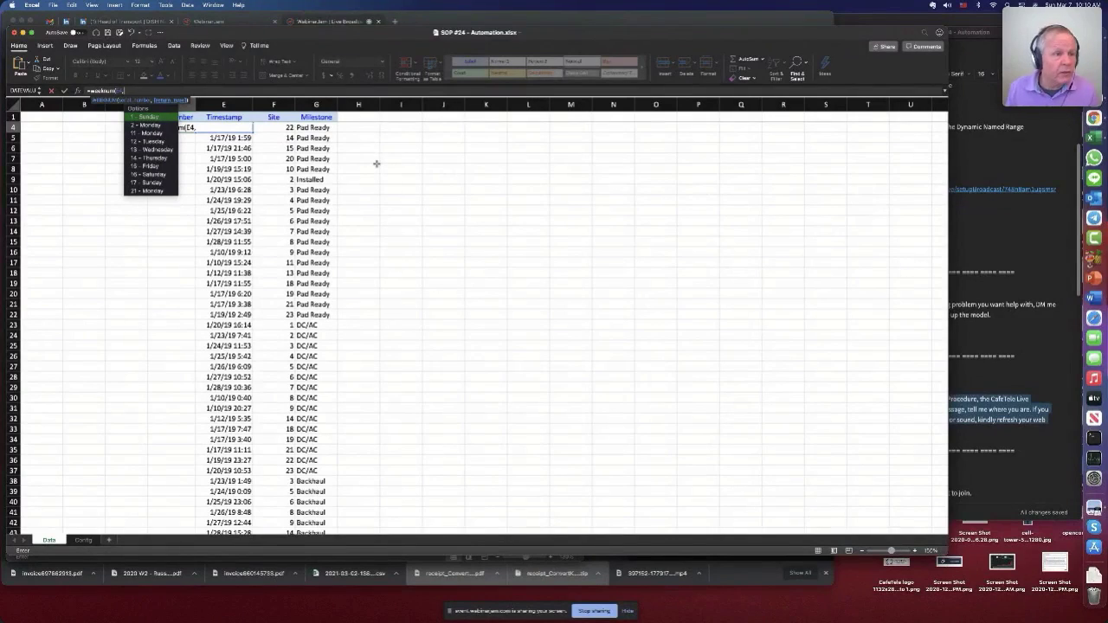
type(")")
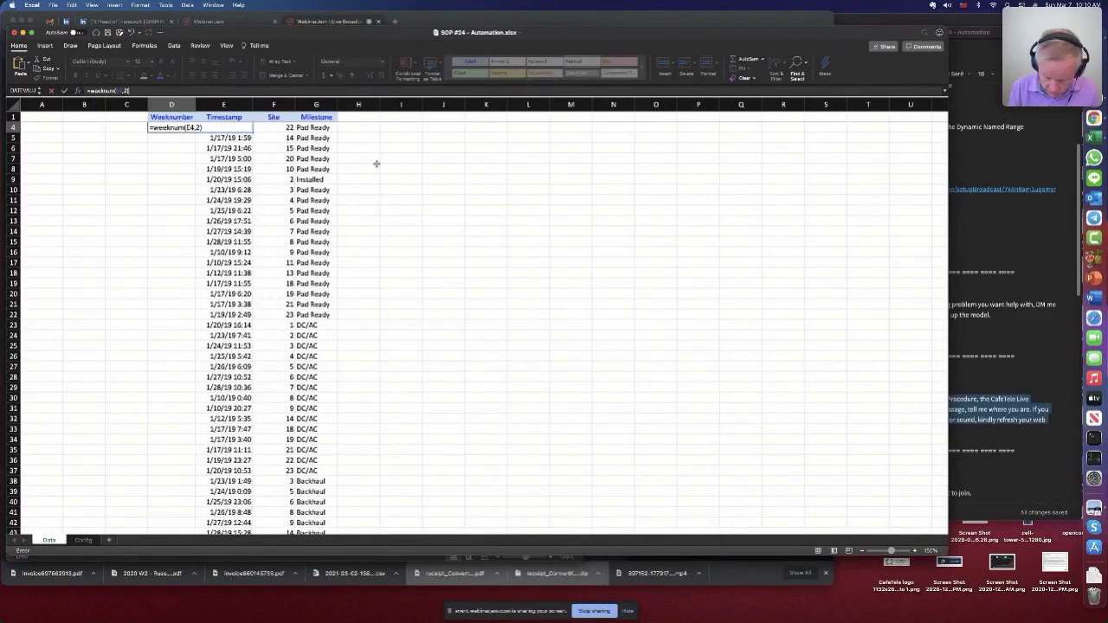
key("Return")
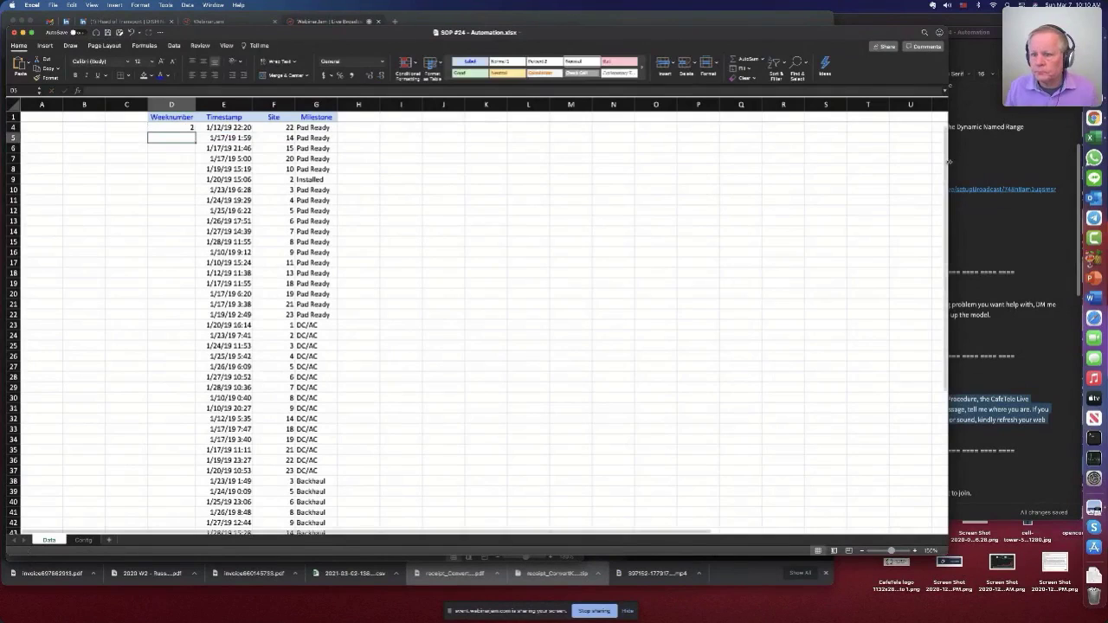
- Narrow the Excel window and review the D4 week formula against the E4 timestamp
left_click_drag(950, 161, 845, 161)
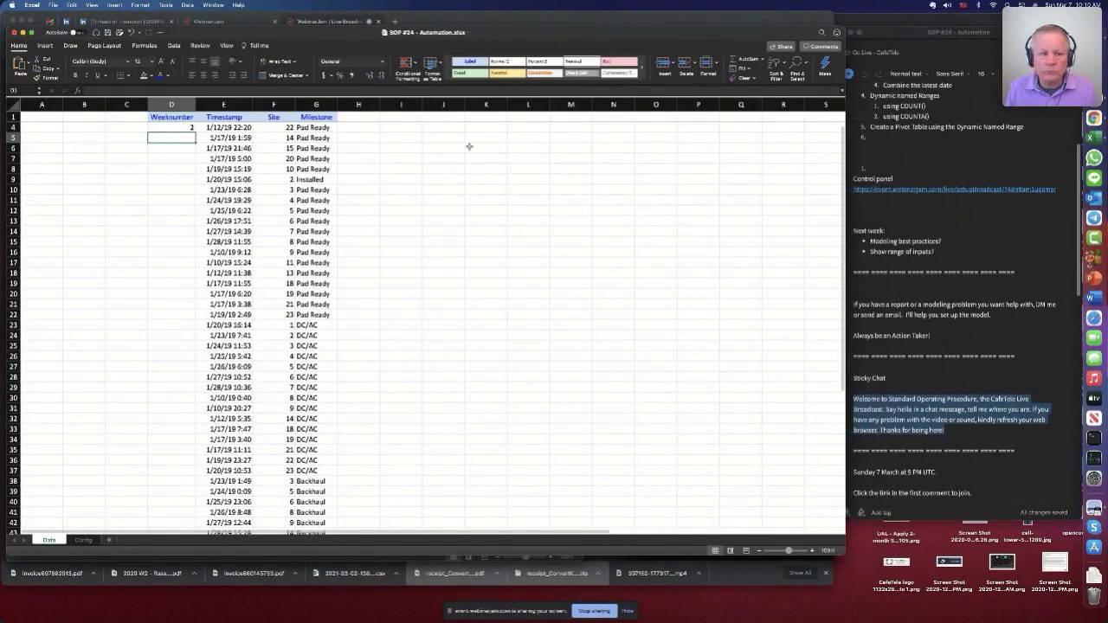
left_click(163, 129)
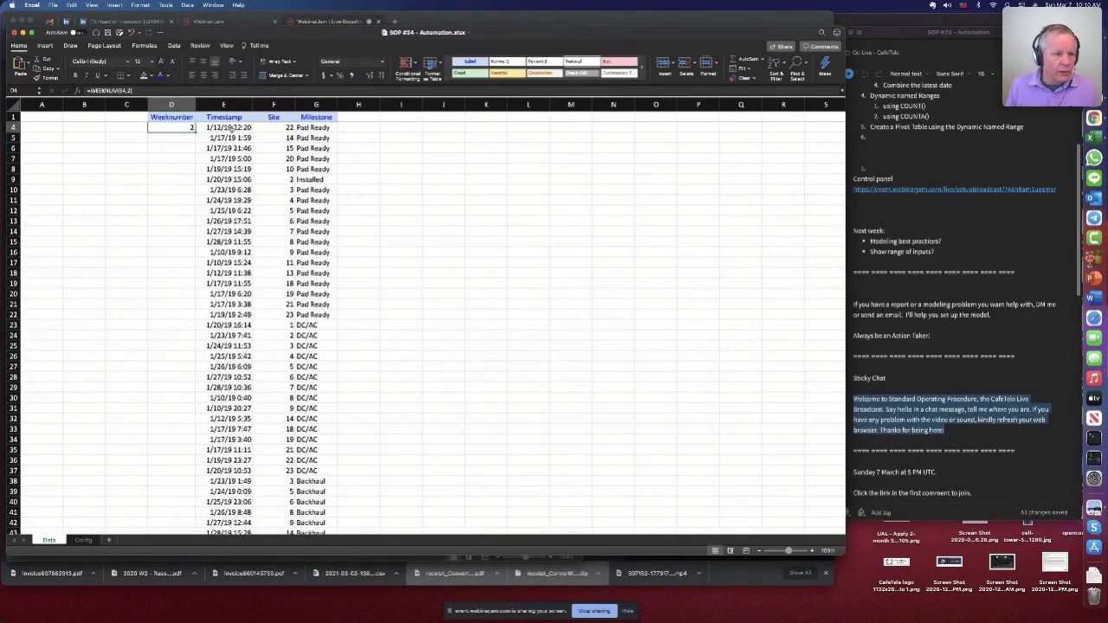
left_click(231, 129)
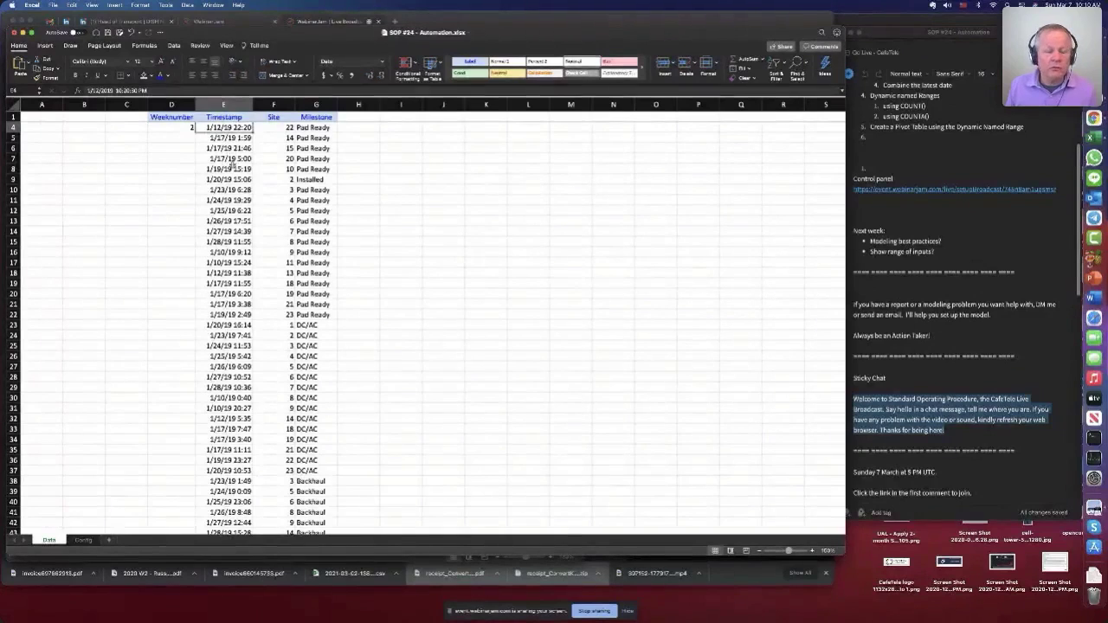
left_click(175, 130)
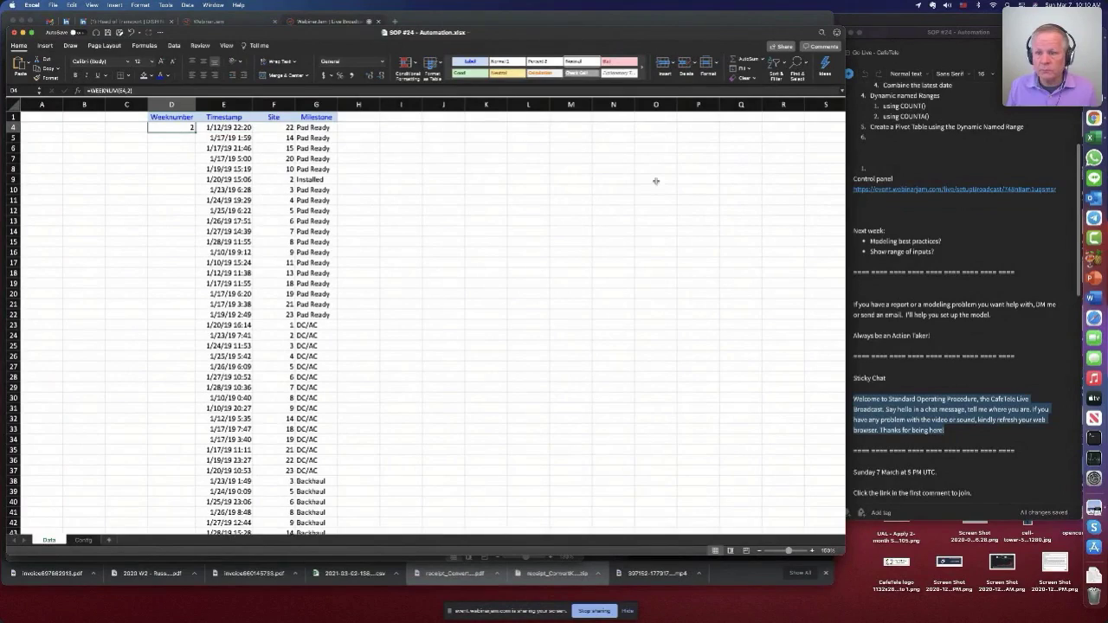
- Narrow the workbook further and widen the webinar chat window beside it
left_click_drag(845, 176, 642, 176)
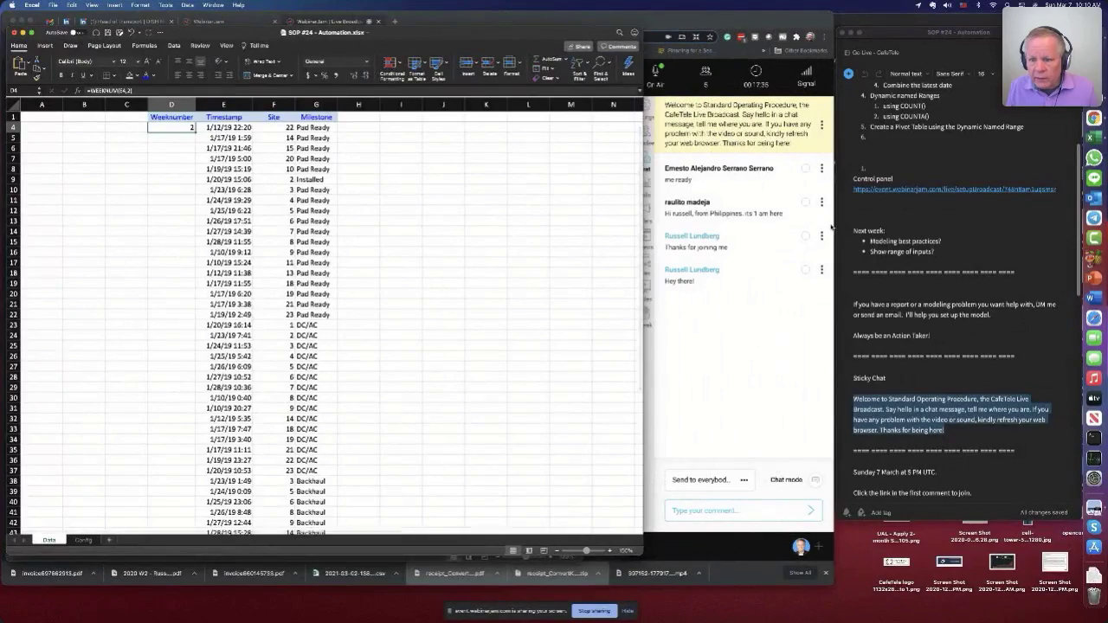
left_click(831, 227)
left_click_drag(831, 227, 912, 227)
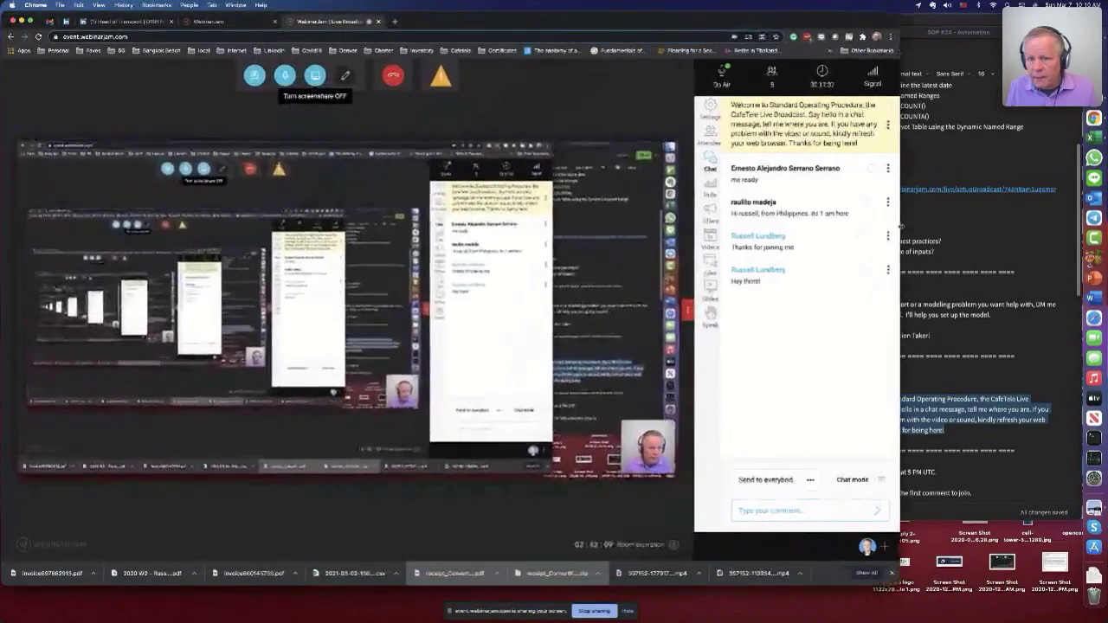
key("super+Tab")
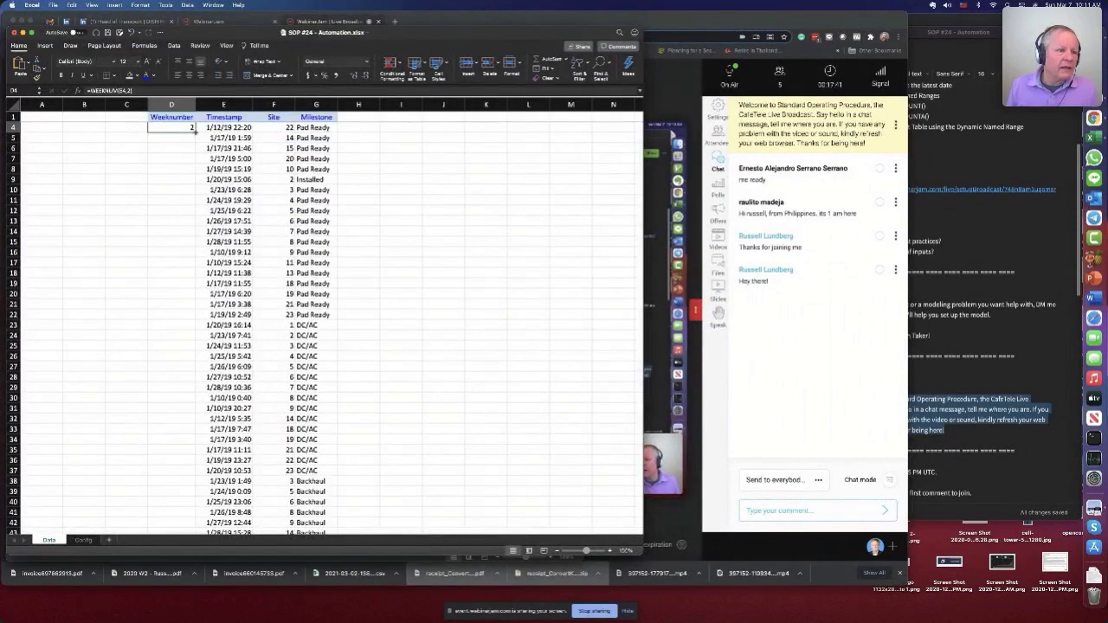
- Copy the WEEKNUM formula from D4 up to D2 and down to the last data row
scroll(212, 193, "up", 1)
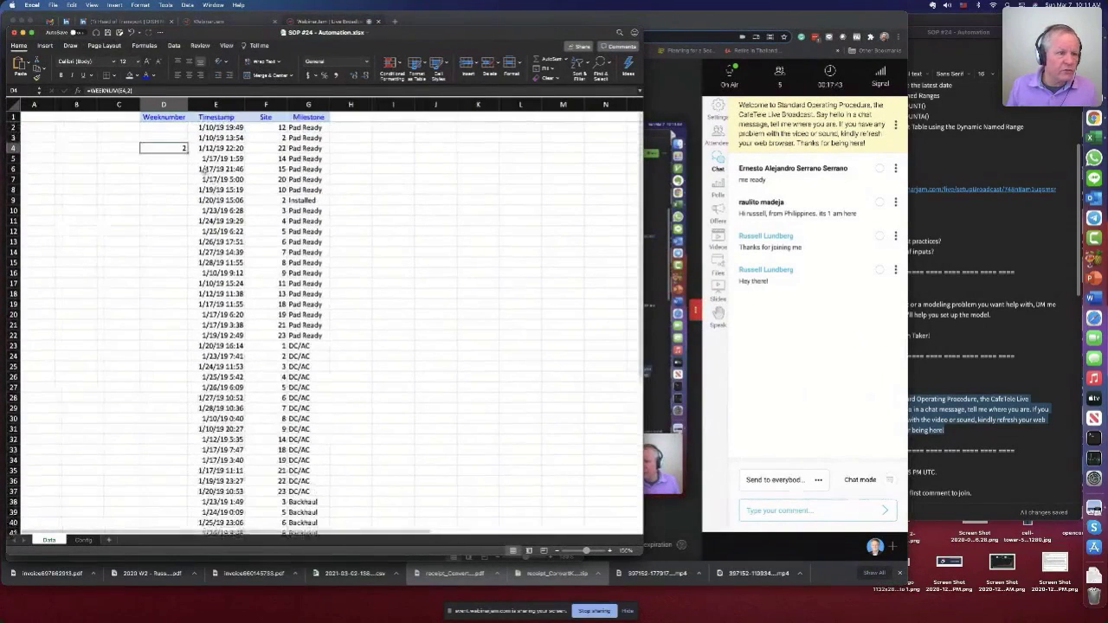
left_click_drag(188, 153, 187, 127)
double_click(188, 153)
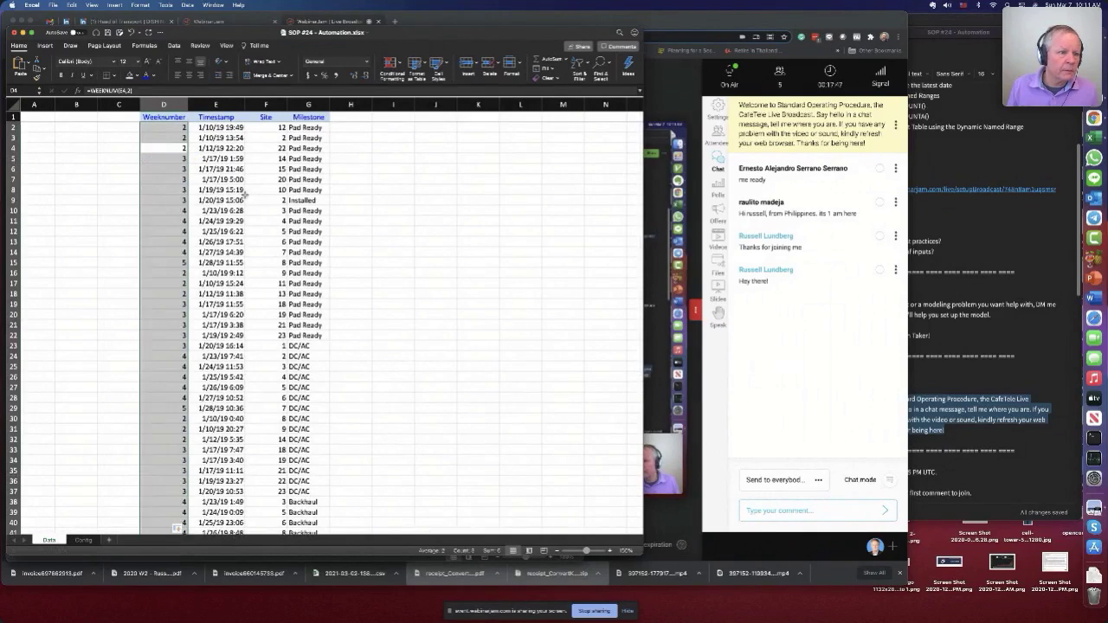
- Spot-check the filled week numbers against their matching timestamps
left_click(160, 189)
key("Down")
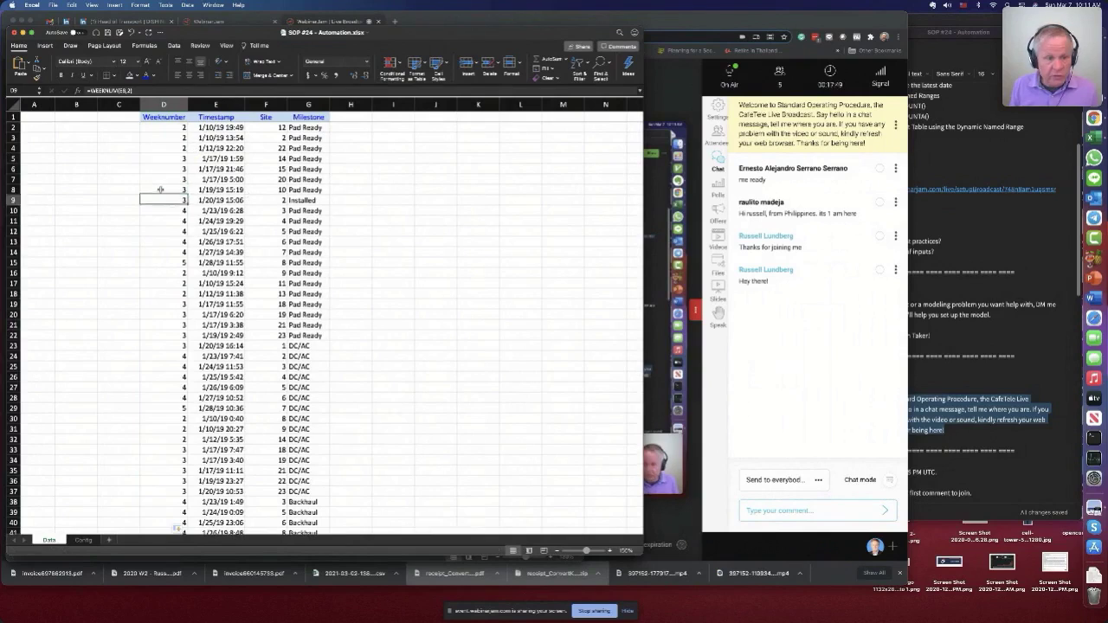
key("Down")
key("Right")
key("Down")
key("Down")
key("Down")
key("Down")
key("Down")
key("Down")
key("Down")
key("Down")
key("Down")
key("Down")
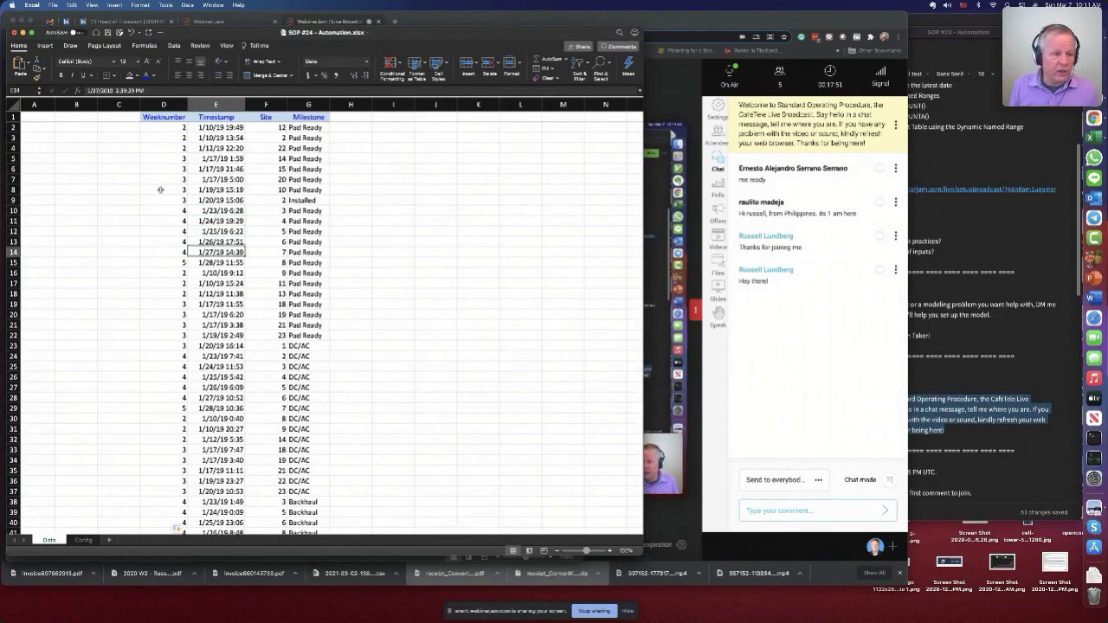
key("Down")
key("Down")
key("Down")
key("Down")
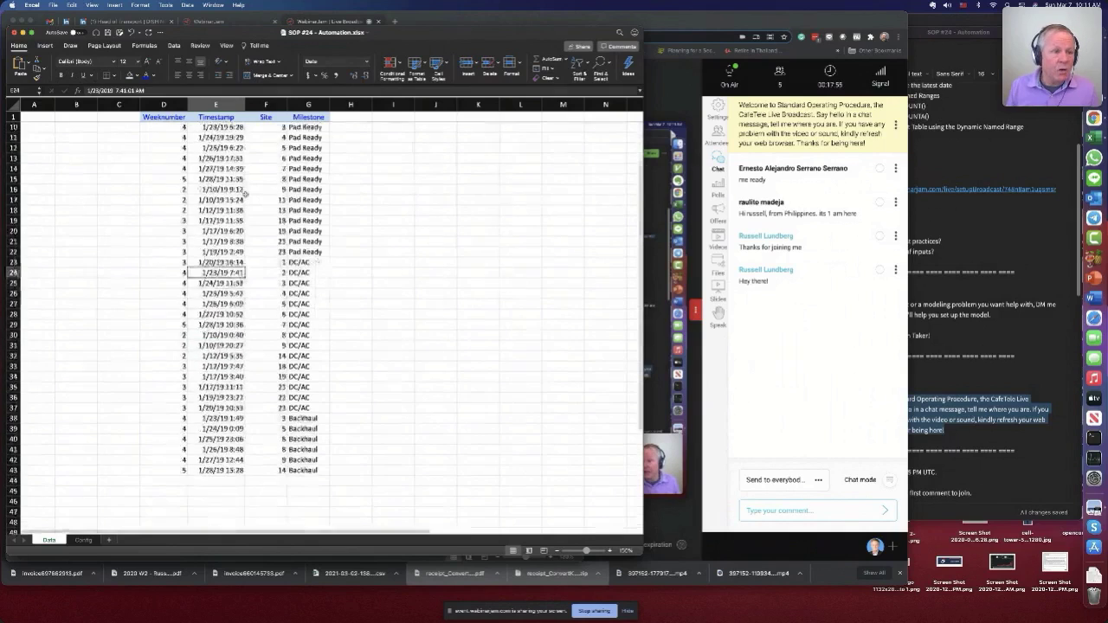
scroll(230, 346, "down", 6)
- Enter 1/29/2019 plus the current time as a new timestamp in E44
left_click(230, 394)
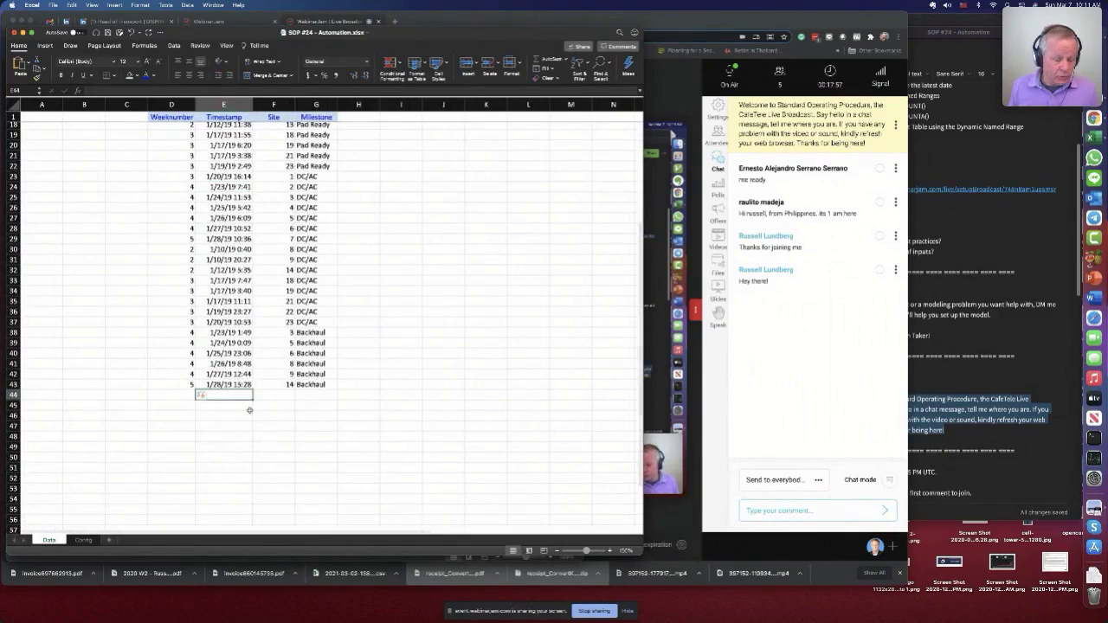
type("1/29/20")
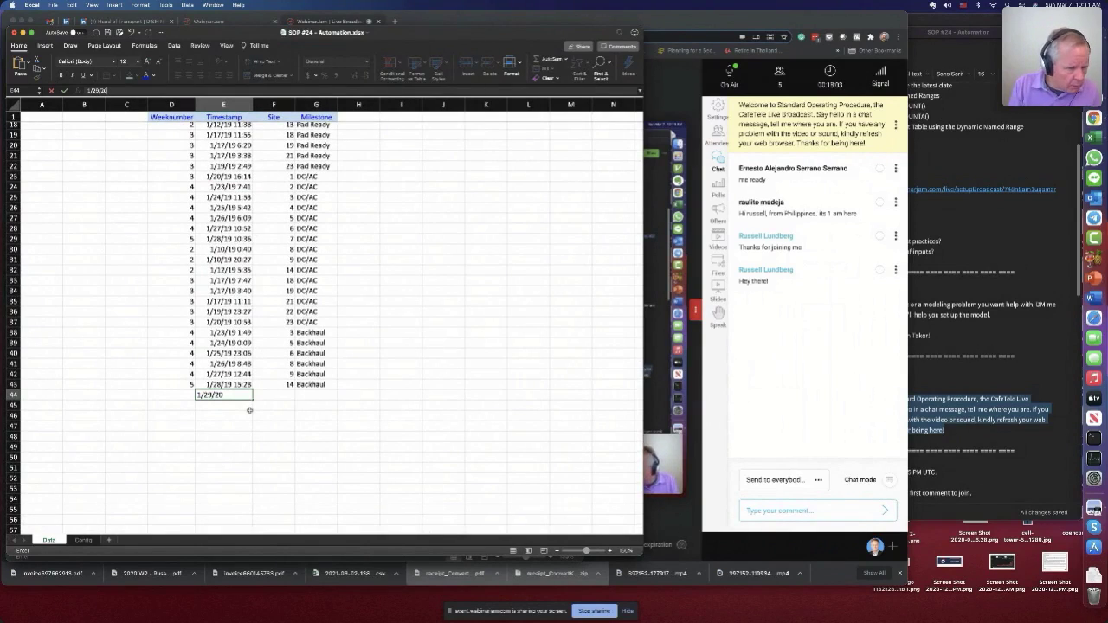
type("19")
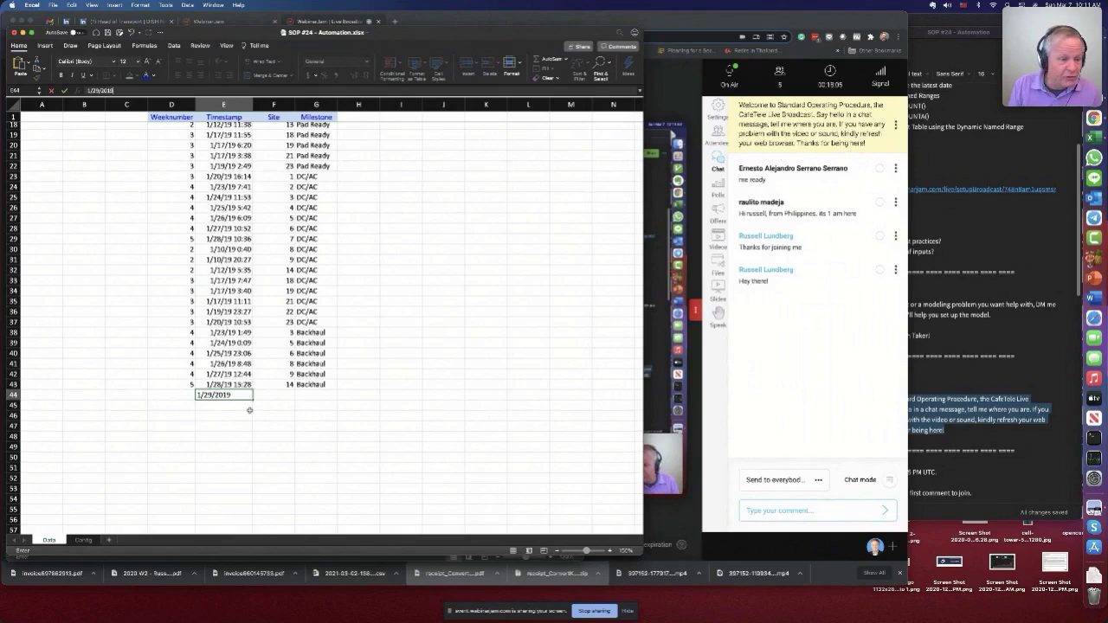
key("Return")
key("Up")
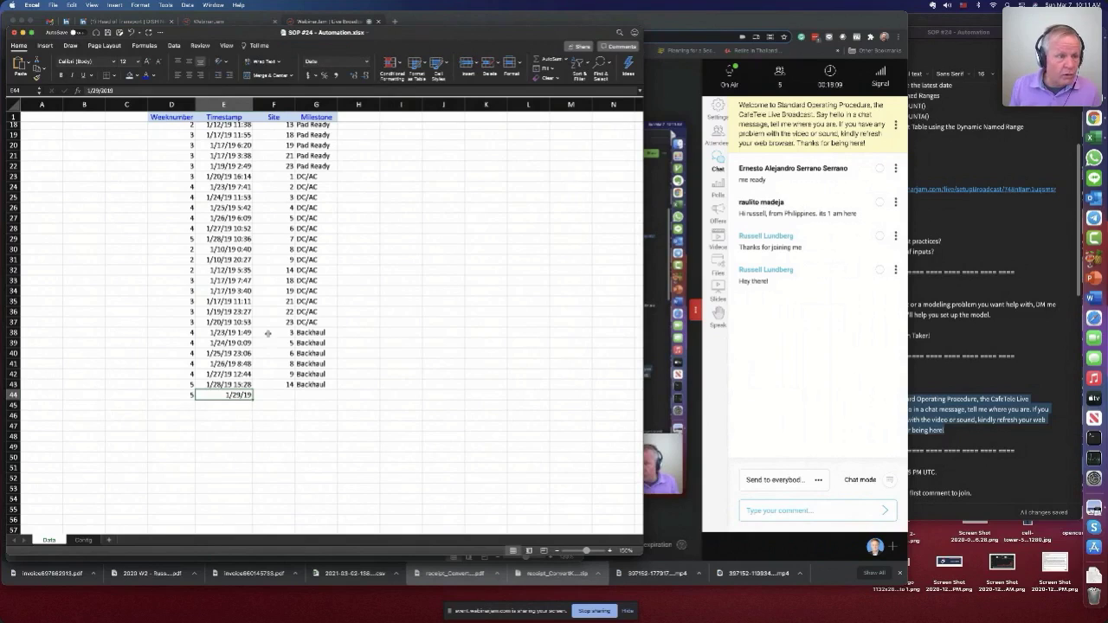
left_click(148, 91)
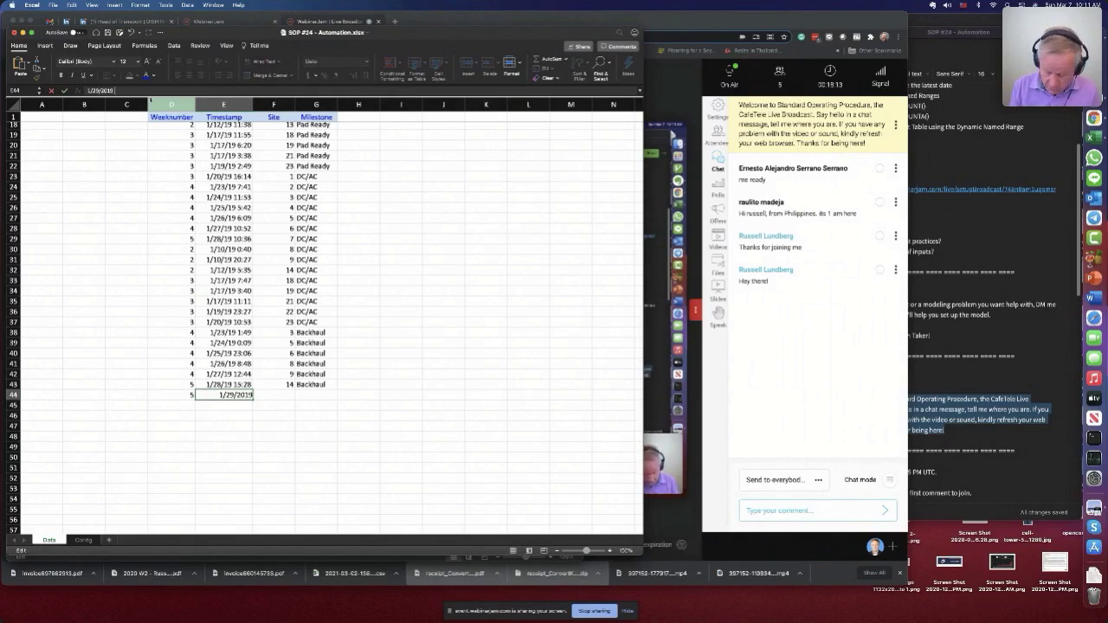
key("super+semicolon")
key("Return")
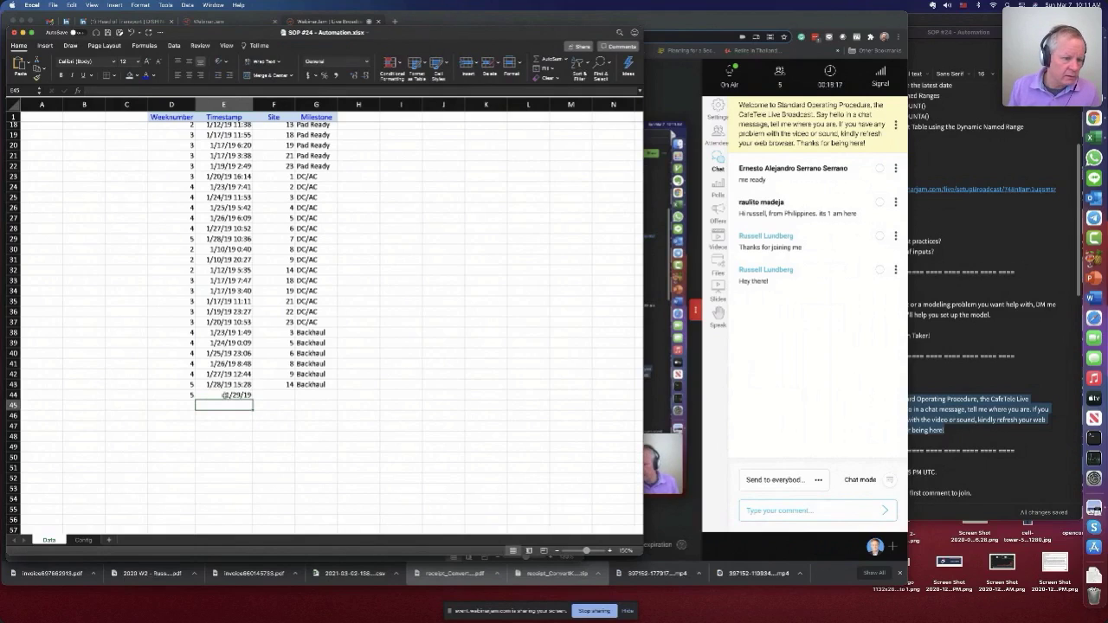
left_click(227, 395)
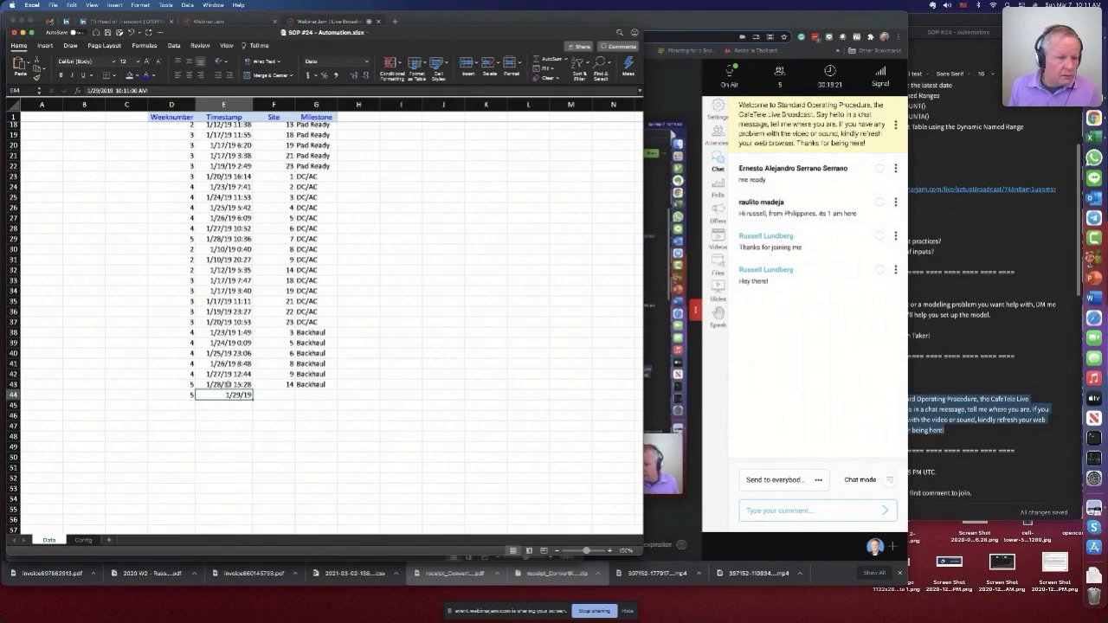
- Paste the E43 timestamp's date-time formatting onto E44 with Paste Special Formatting
left_click(227, 384)
key("super+c")
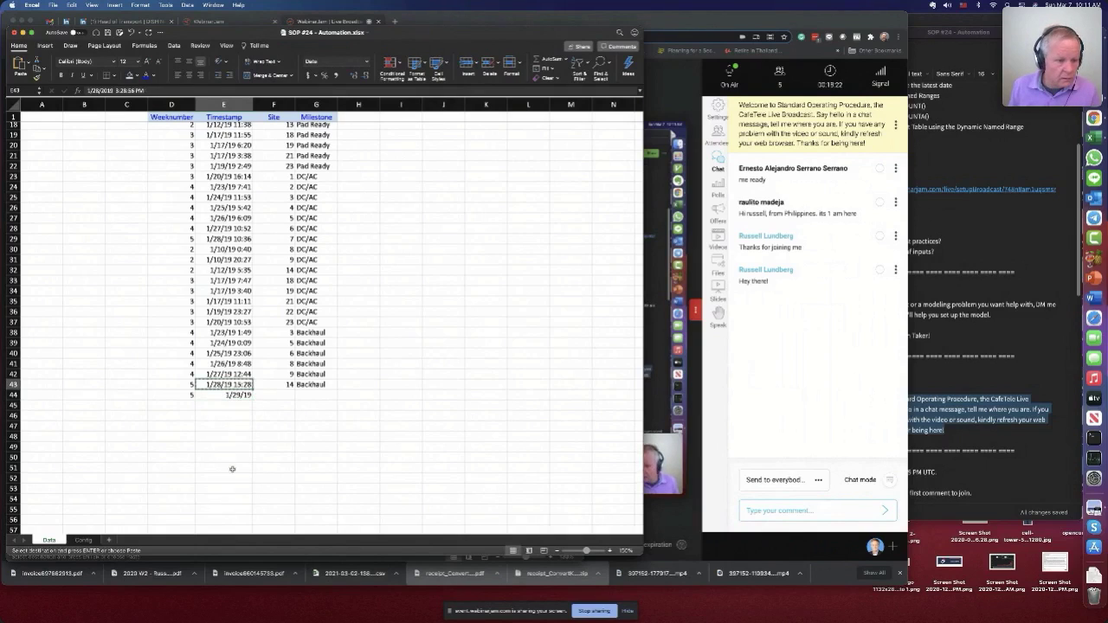
left_click(231, 517, "shift")
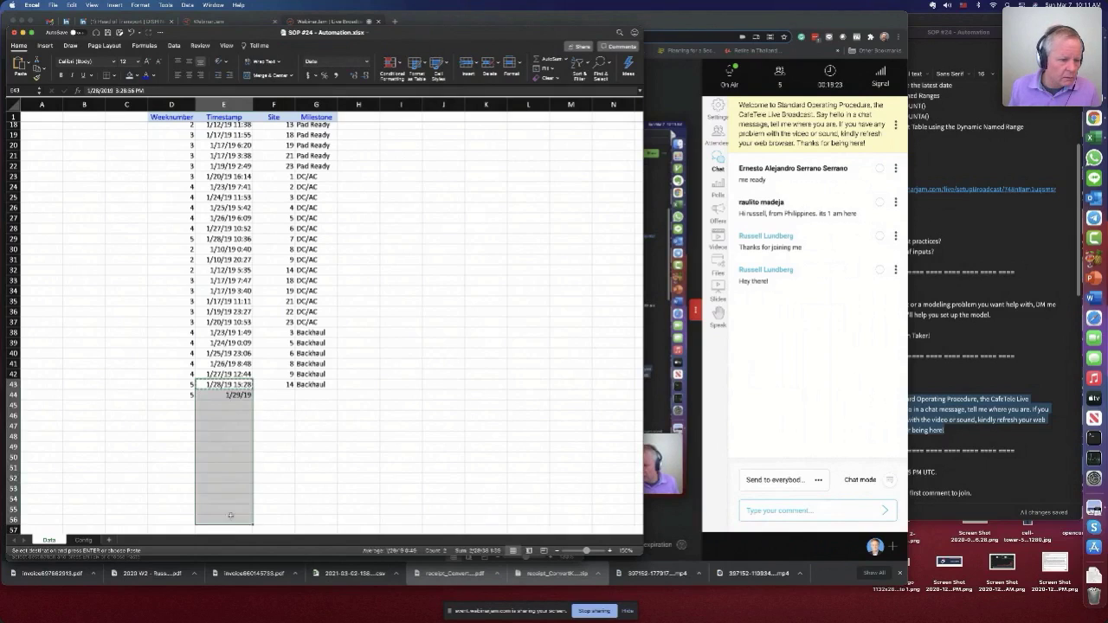
left_click(33, 66)
left_click(59, 218)
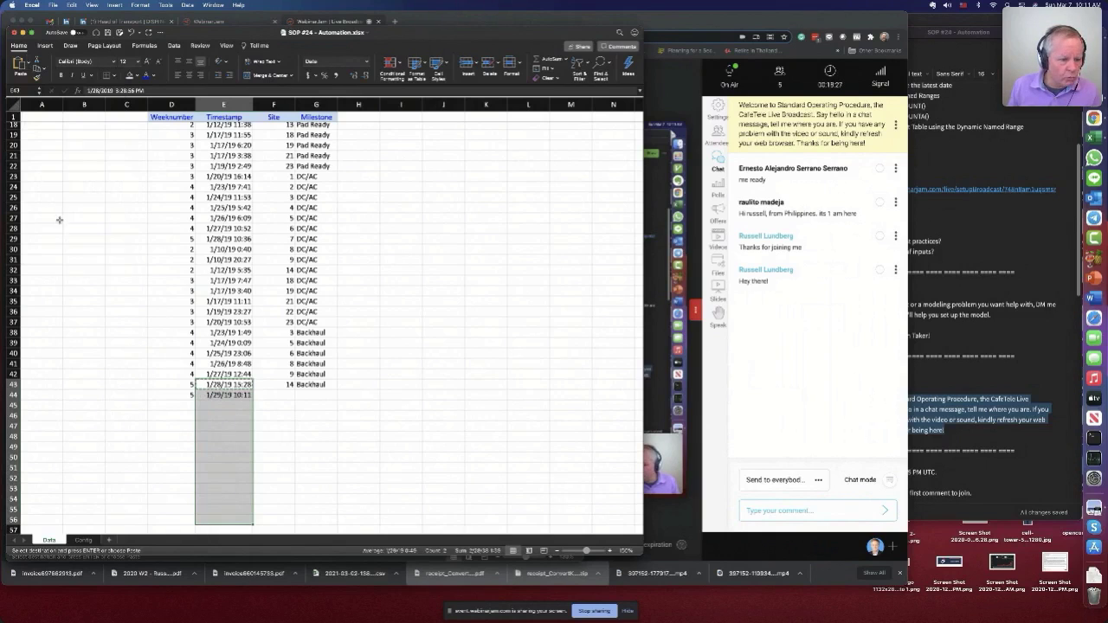
left_click(264, 424)
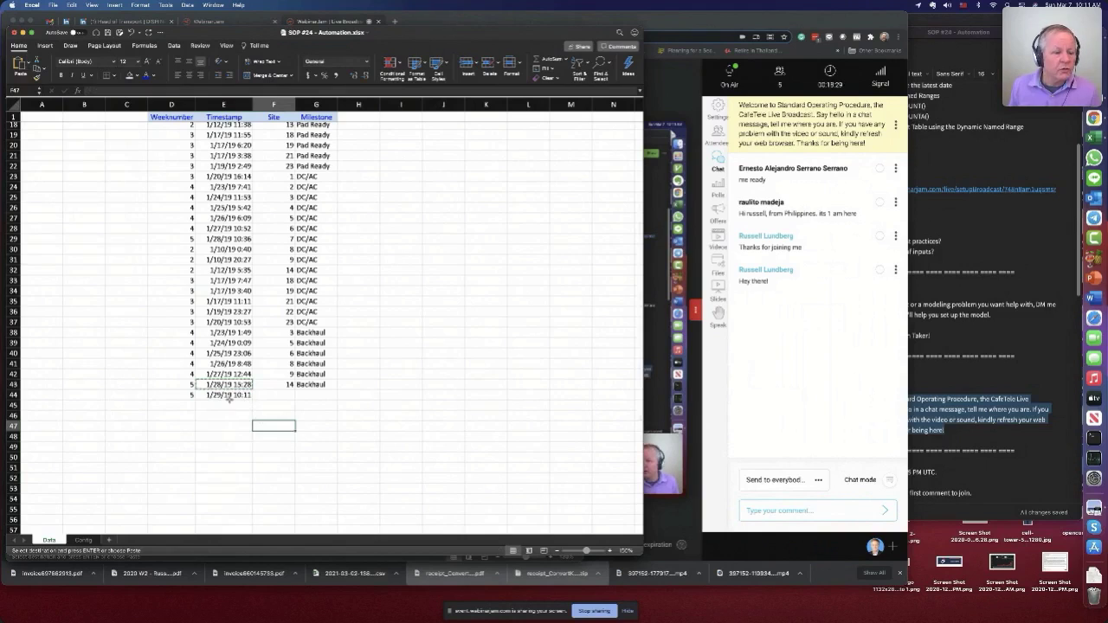
- Extend the Weeknumber formula from D44 down through row 54
left_click(192, 397)
left_click_drag(197, 401, 195, 507)
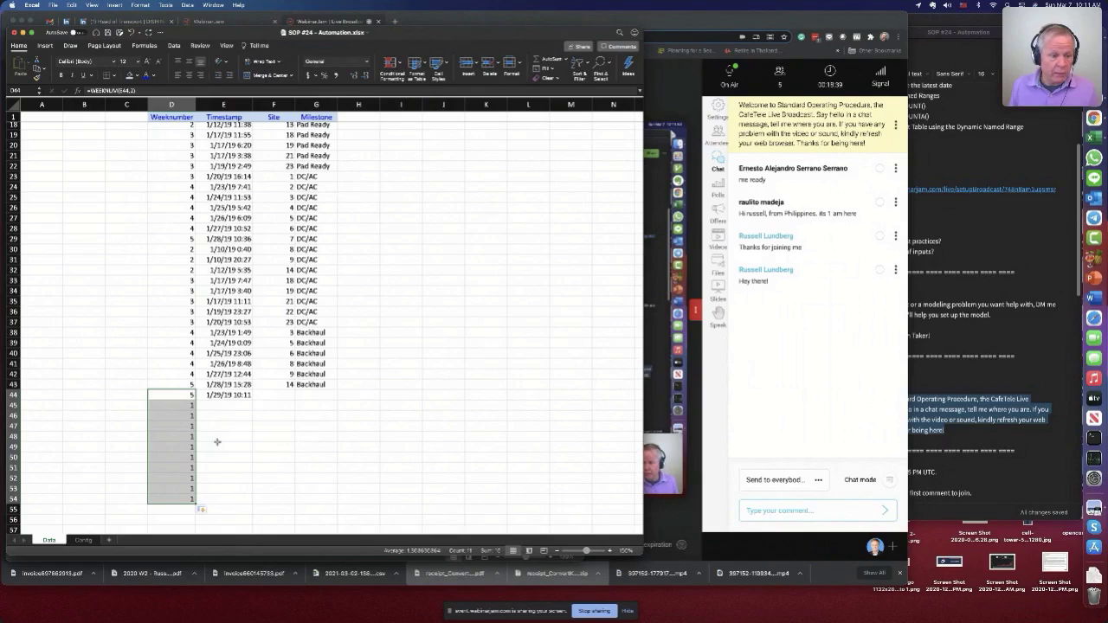
scroll(219, 416, "up", 5)
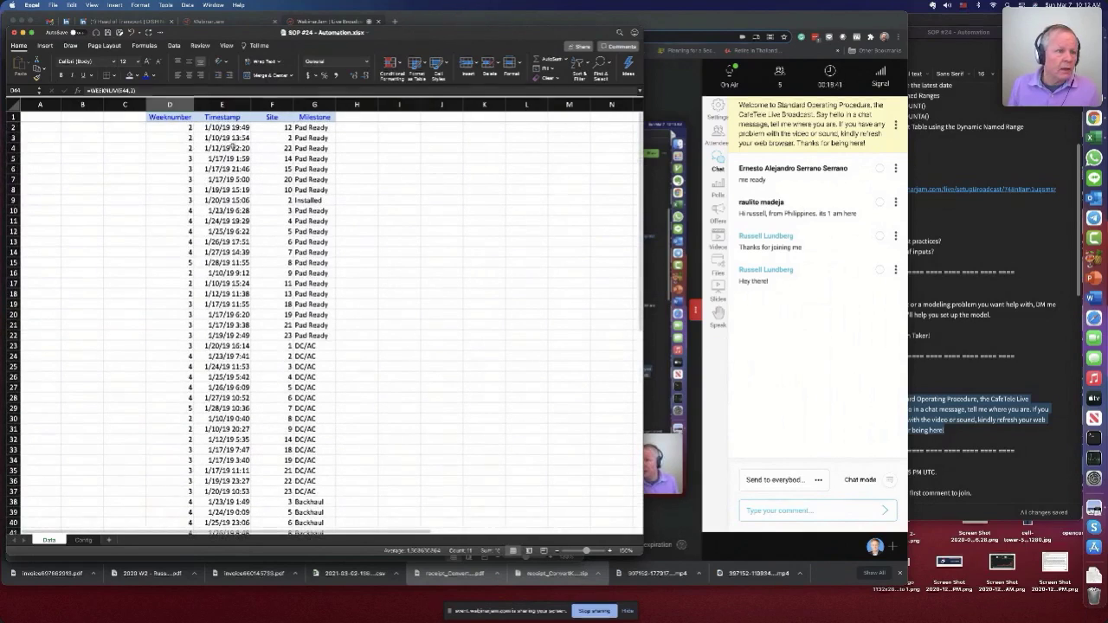
- Enter Day in C1 and Hour in B1 as new column headers
left_click(122, 116)
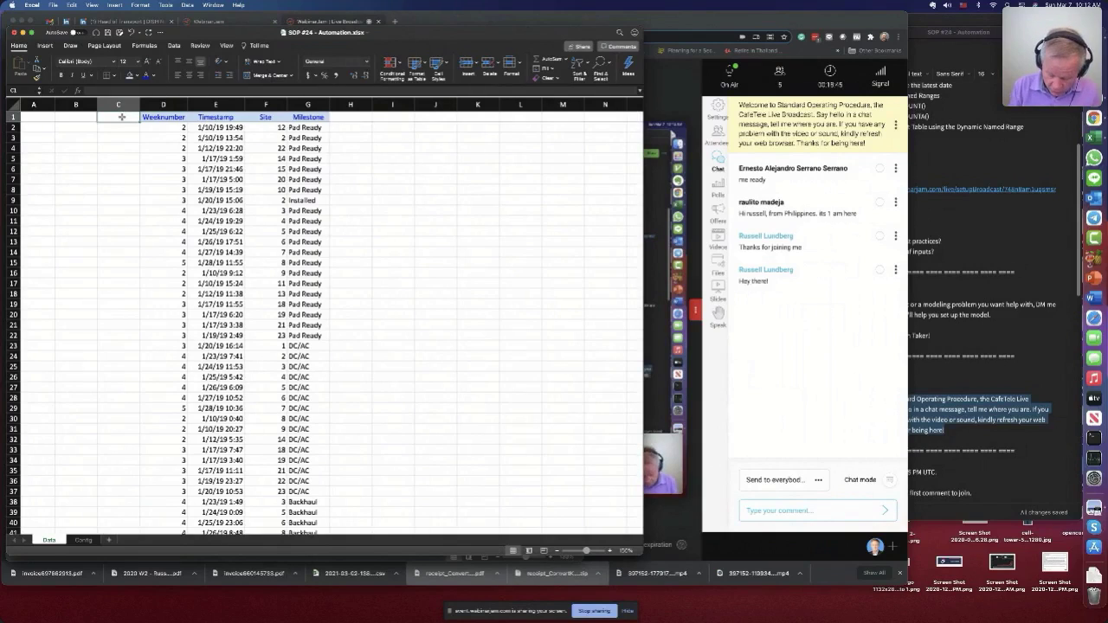
type("DAY")
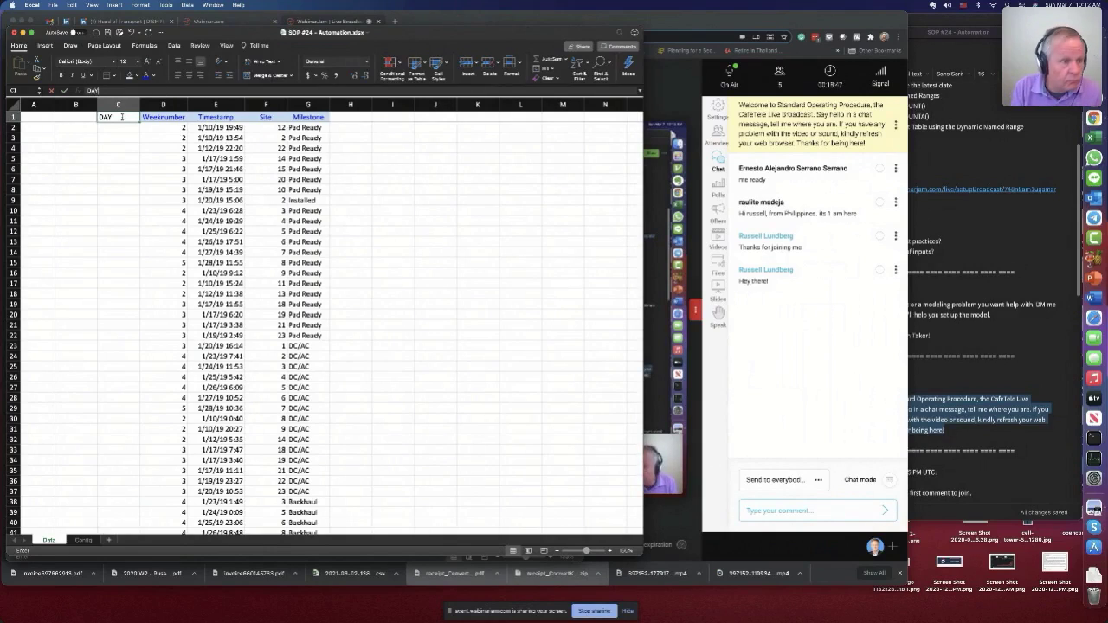
key("Return")
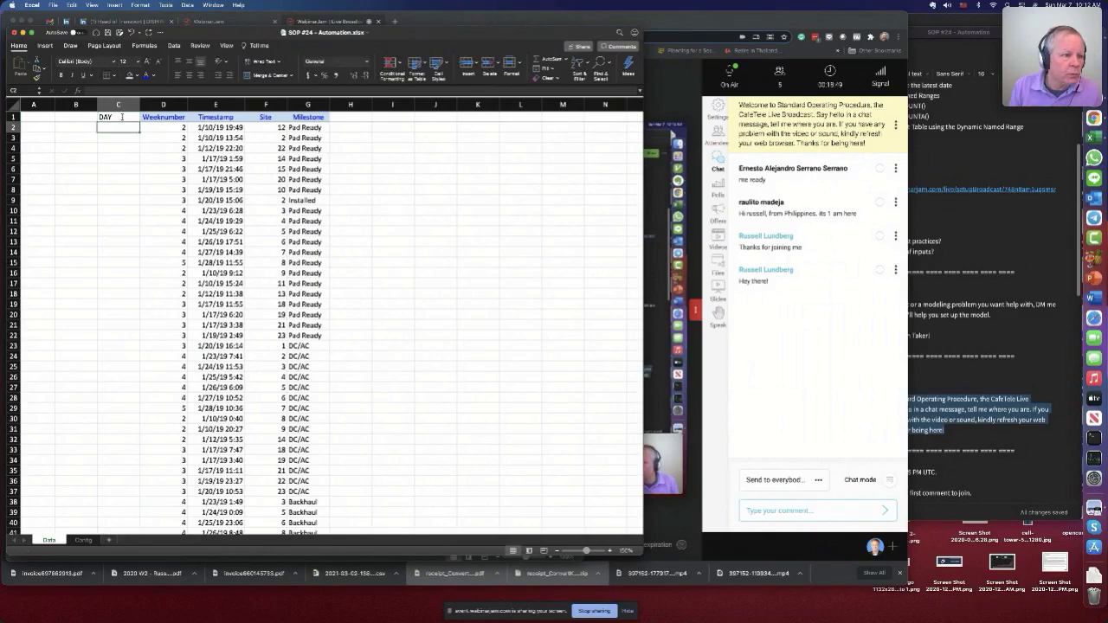
left_click(122, 116)
type("Day")
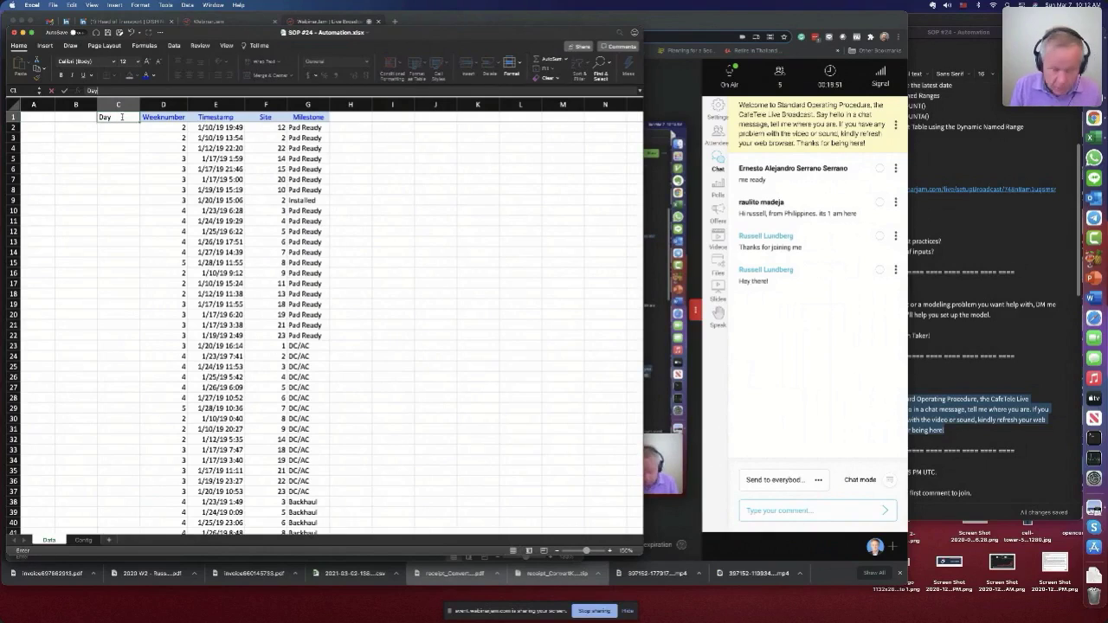
key("Left")
type("Hour")
key("Return")
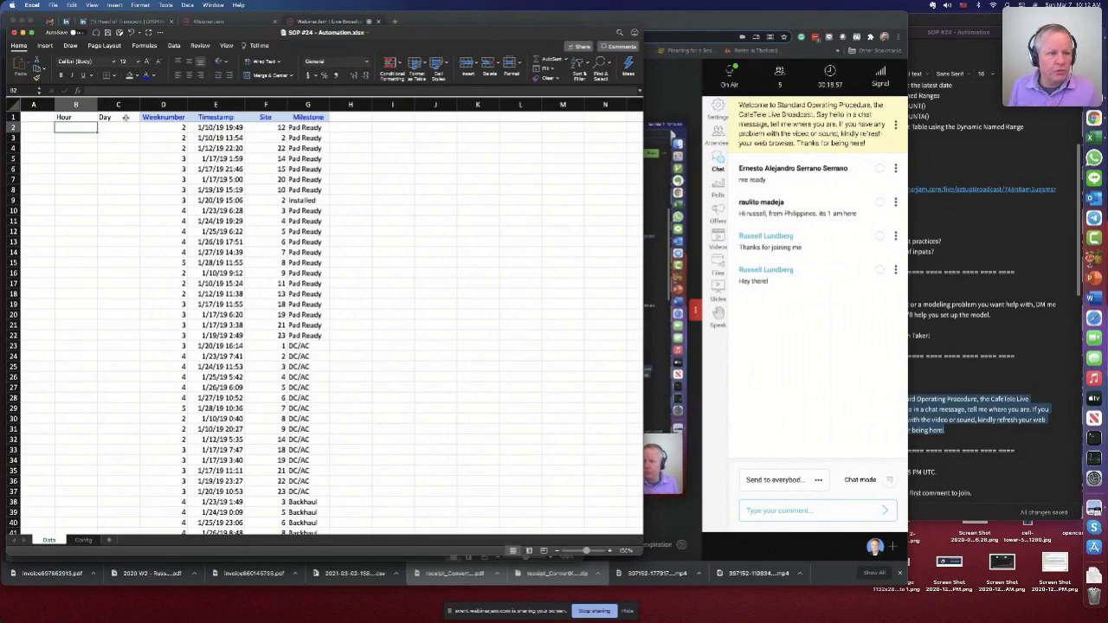
- Rename the C1 header from Day to Daily
left_click(228, 127)
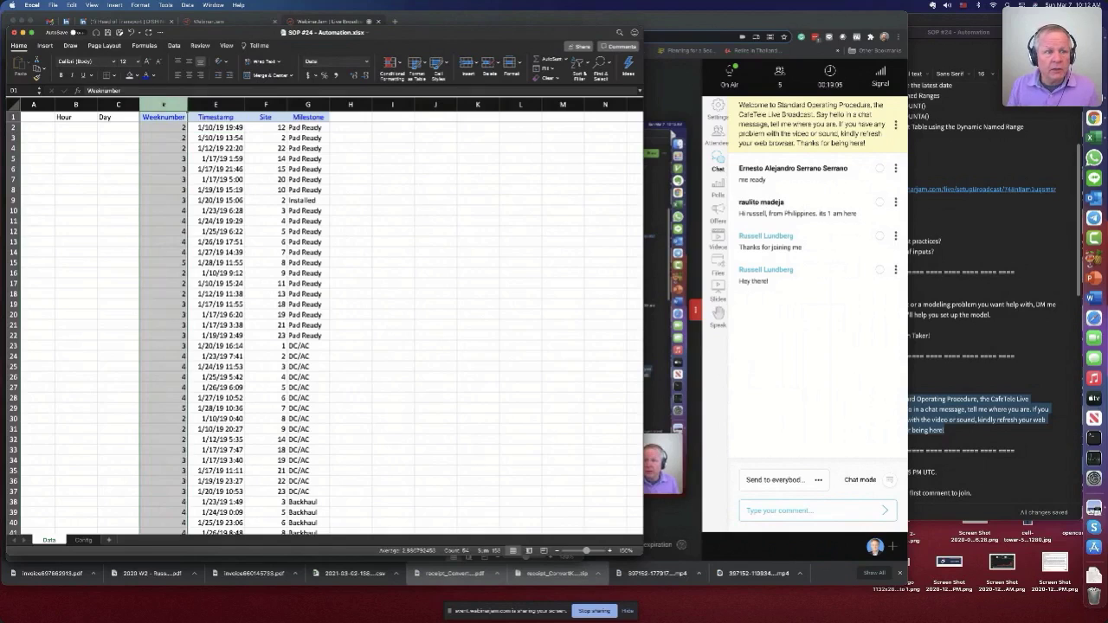
left_click(163, 105)
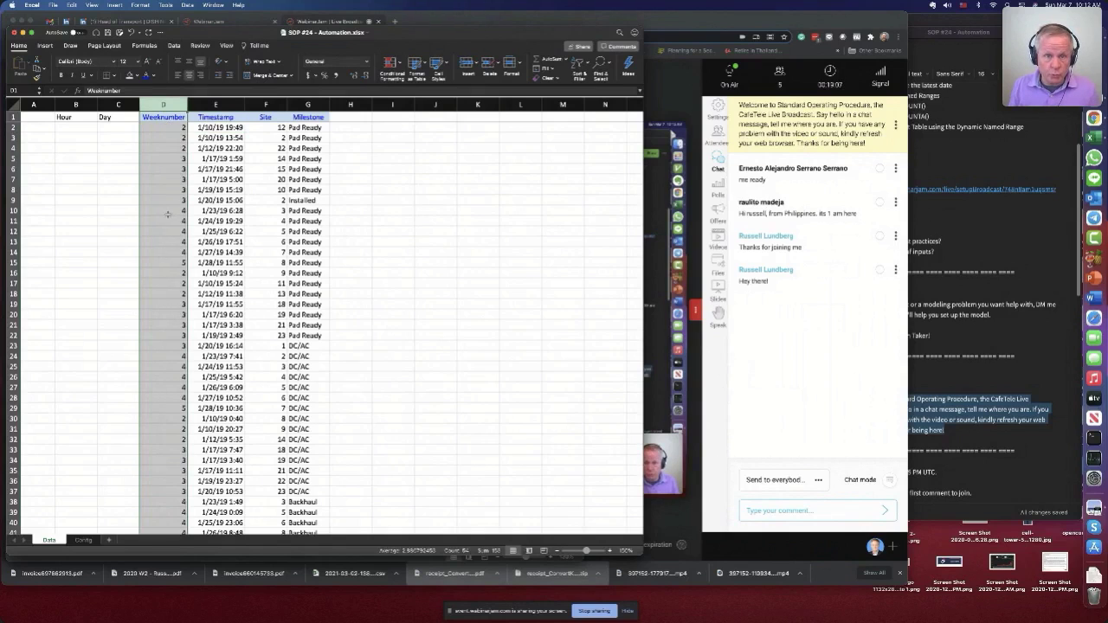
left_click(120, 117)
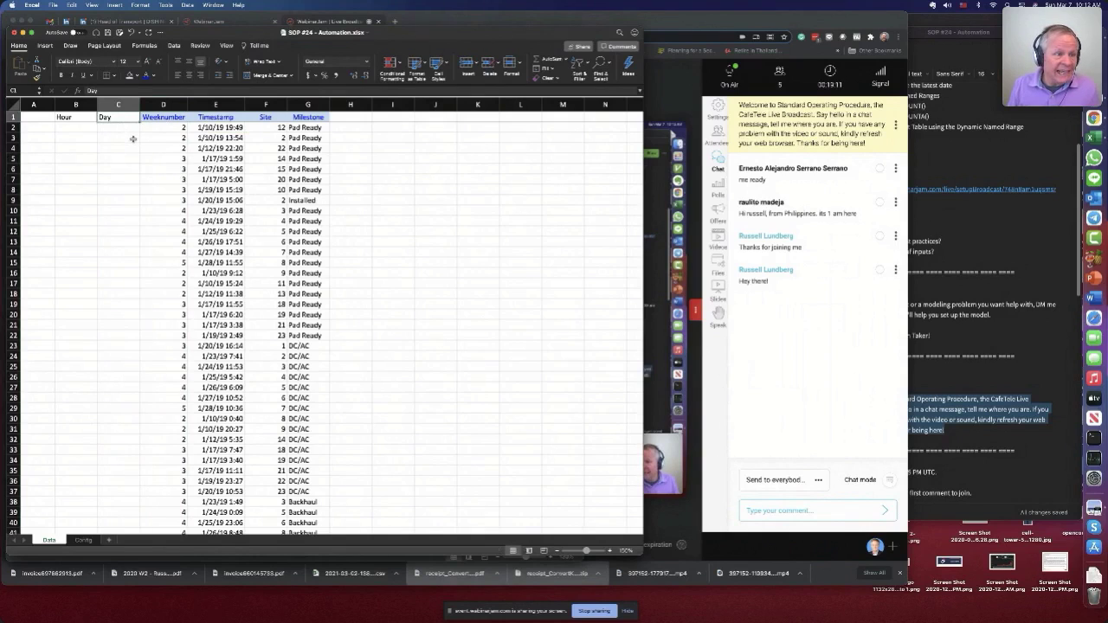
type("Da")
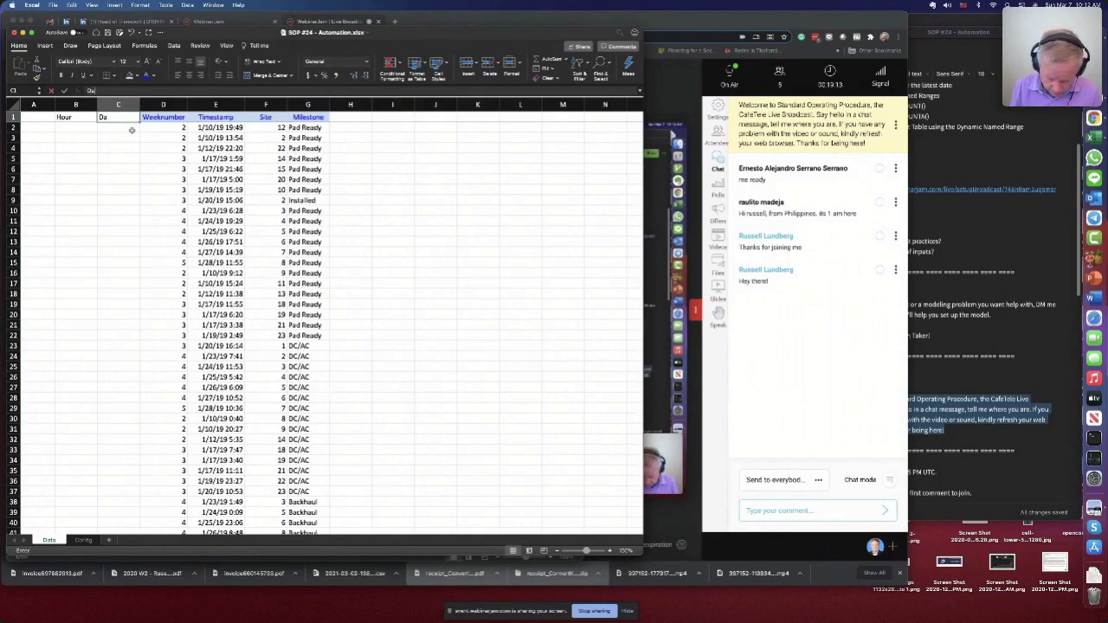
type("ily")
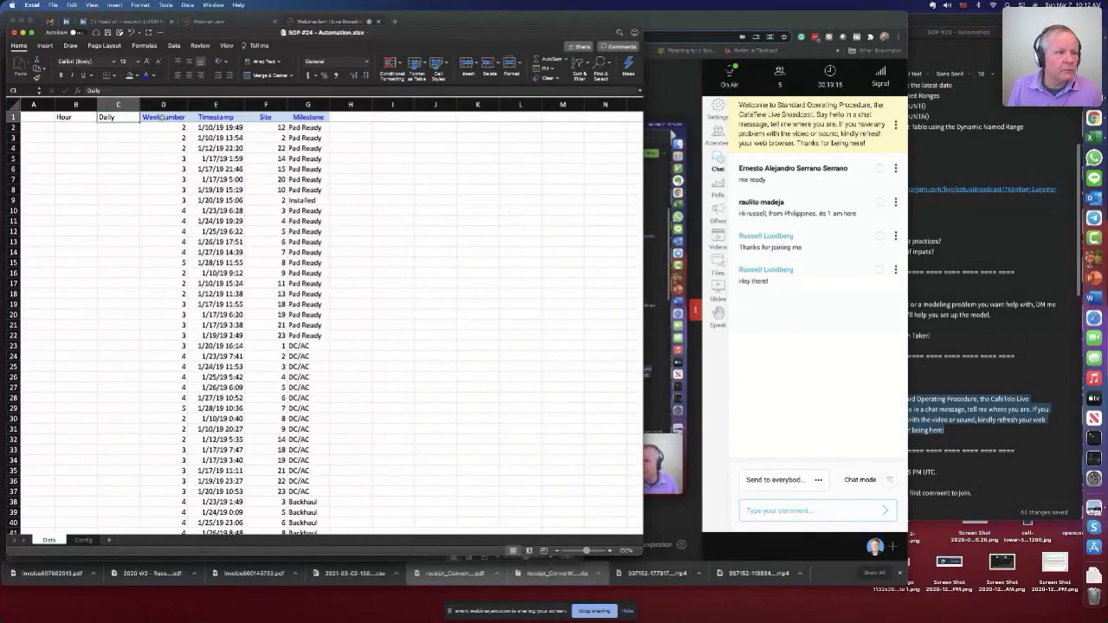
- Copy the Weeknumber header's blue style onto Hour and Daily with Format Painter
left_click(161, 116)
left_click(37, 77)
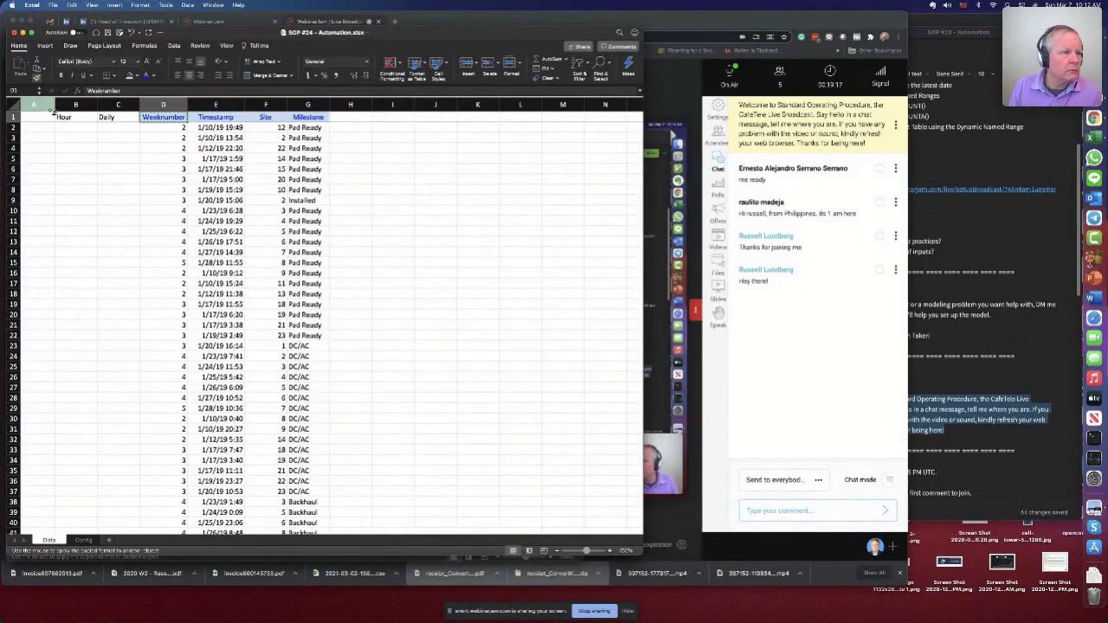
left_click_drag(61, 117, 121, 118)
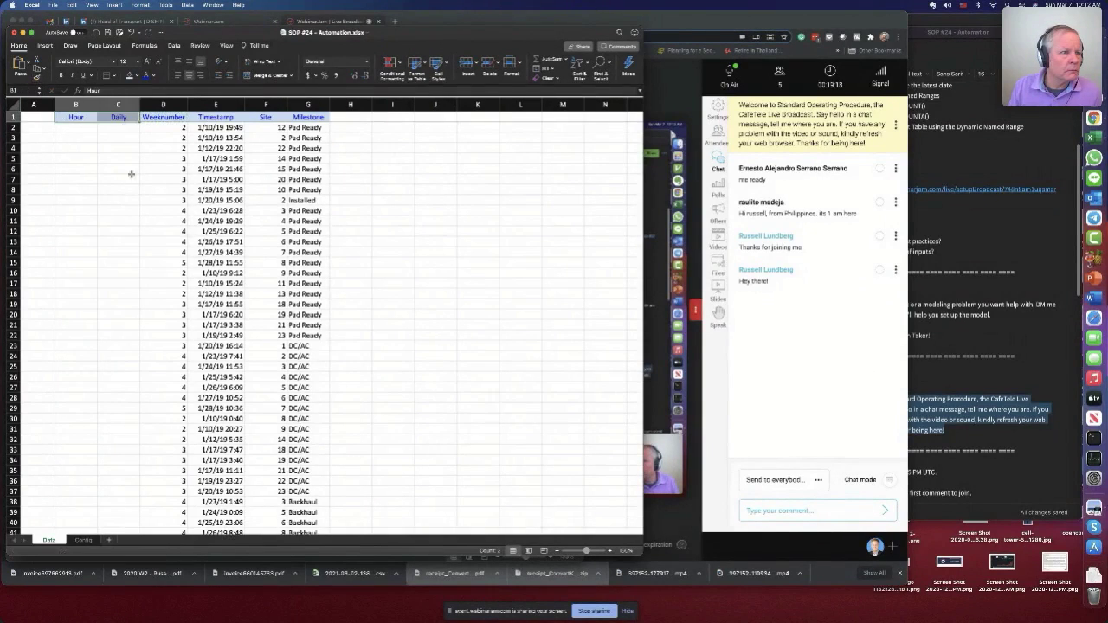
left_click(129, 127)
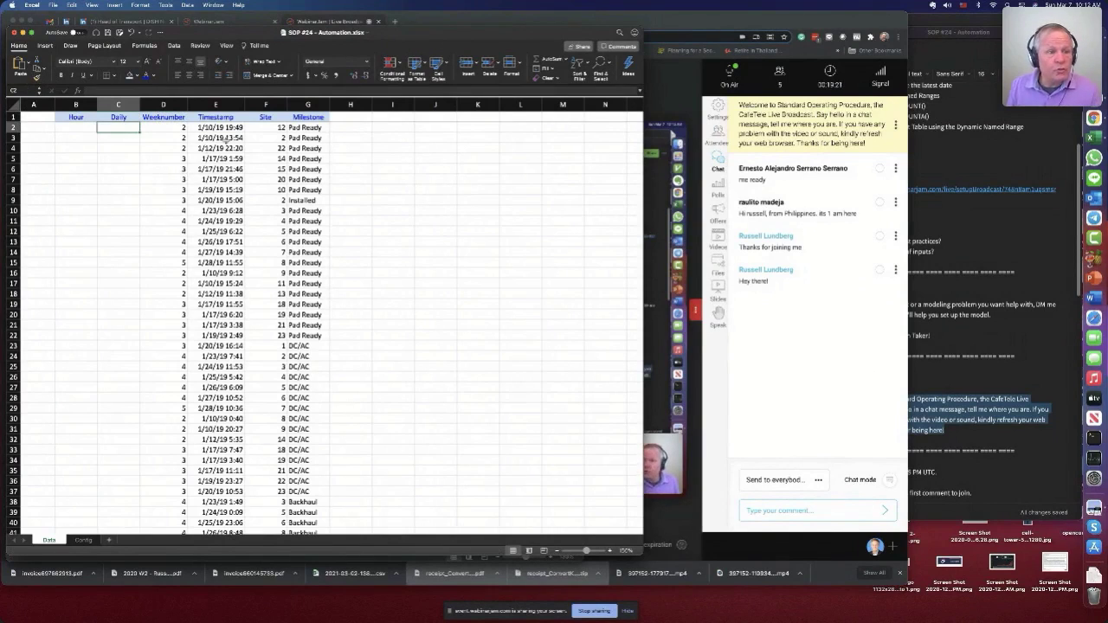
- Enter =E2 in C2 so the first Daily cell shows the timestamp
left_click(226, 127)
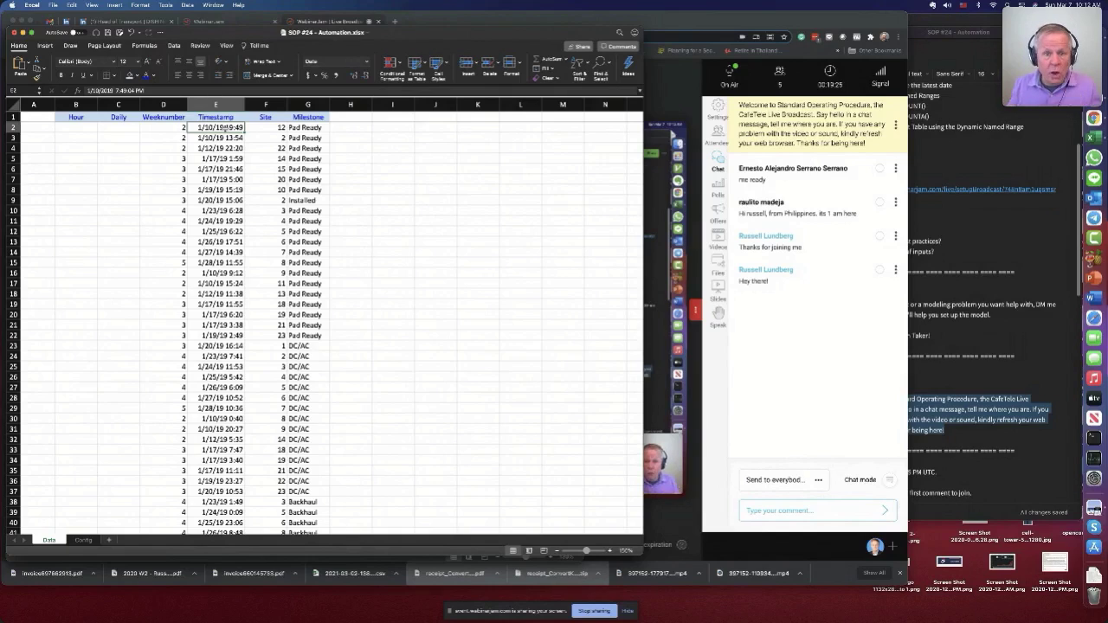
left_click(127, 127)
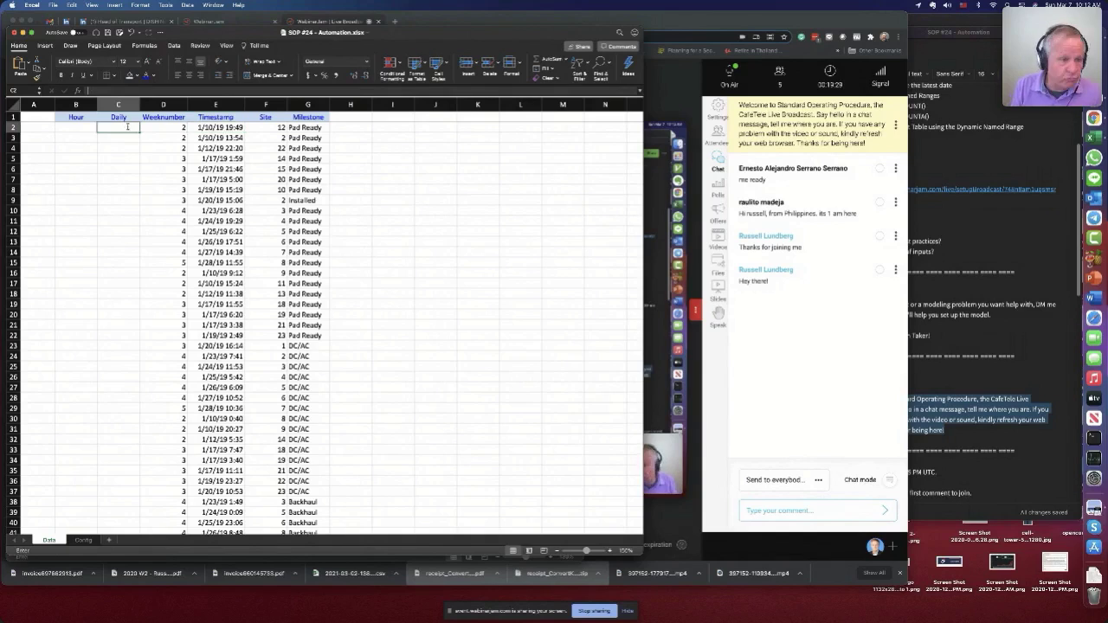
type("=")
left_click(217, 127)
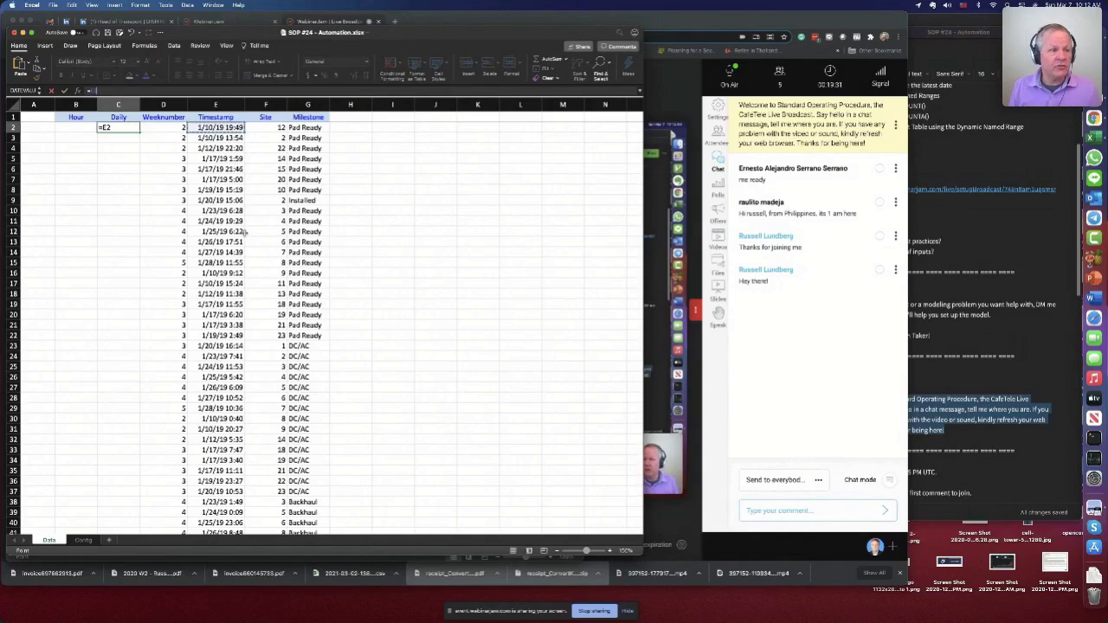
key("Return")
- In More Number Formats, choose the 14-Mar-12 Date type for C2
left_click(115, 128)
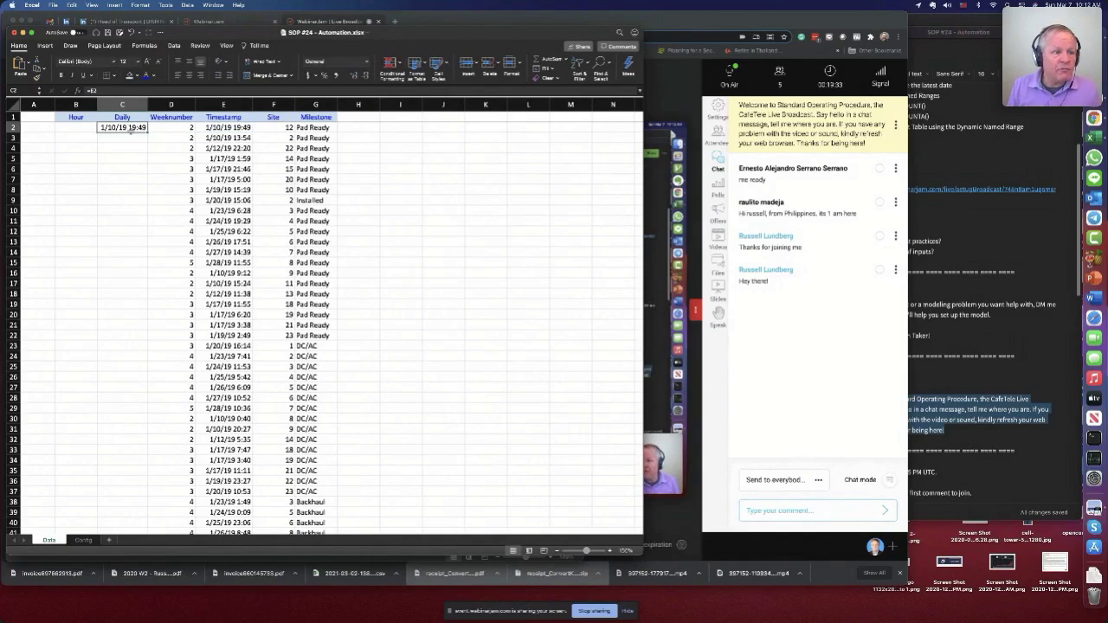
left_click(367, 62)
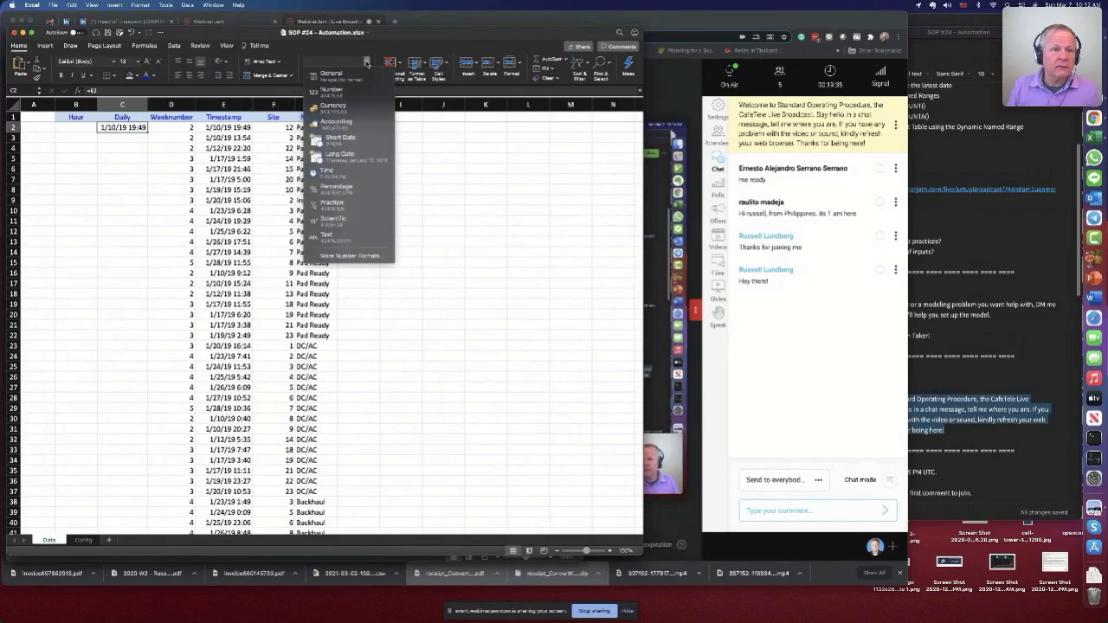
left_click(354, 255)
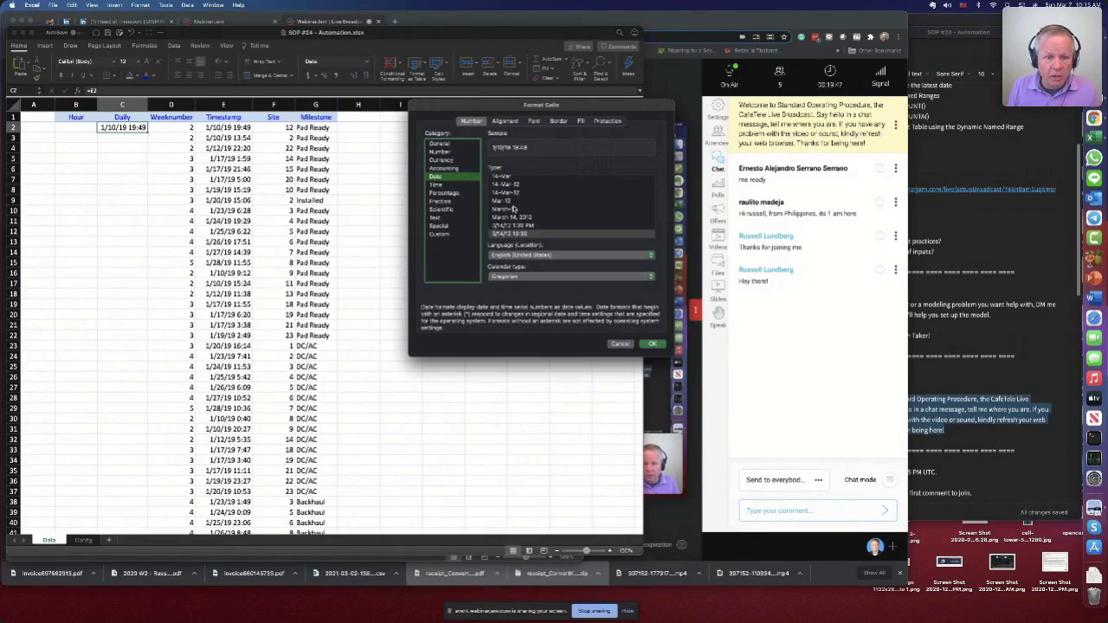
scroll(530, 216, "up", 3)
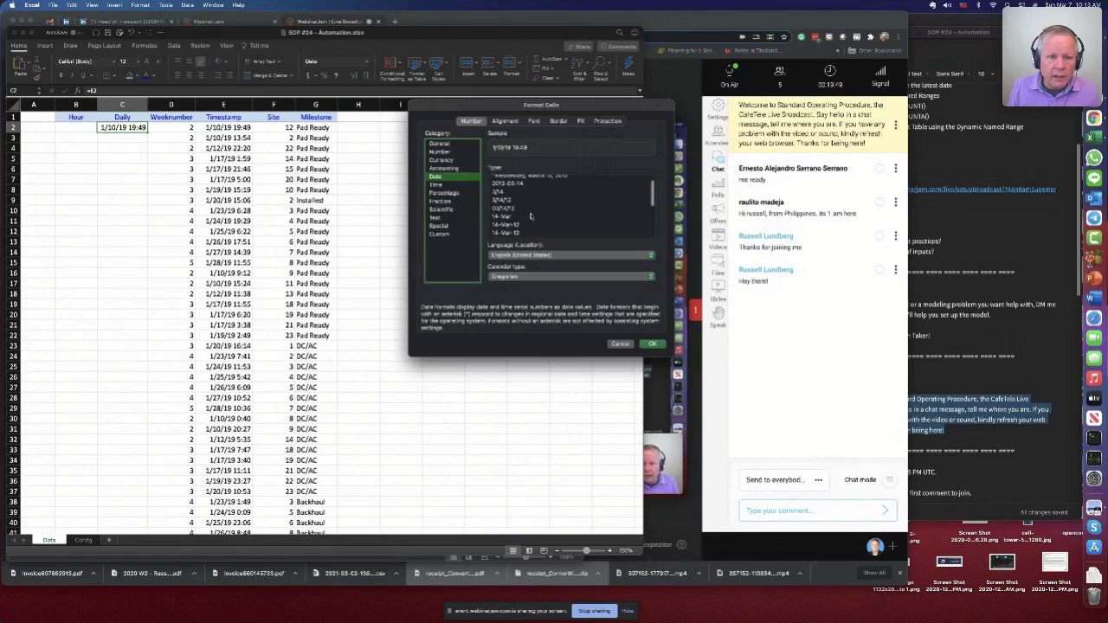
left_click(523, 234)
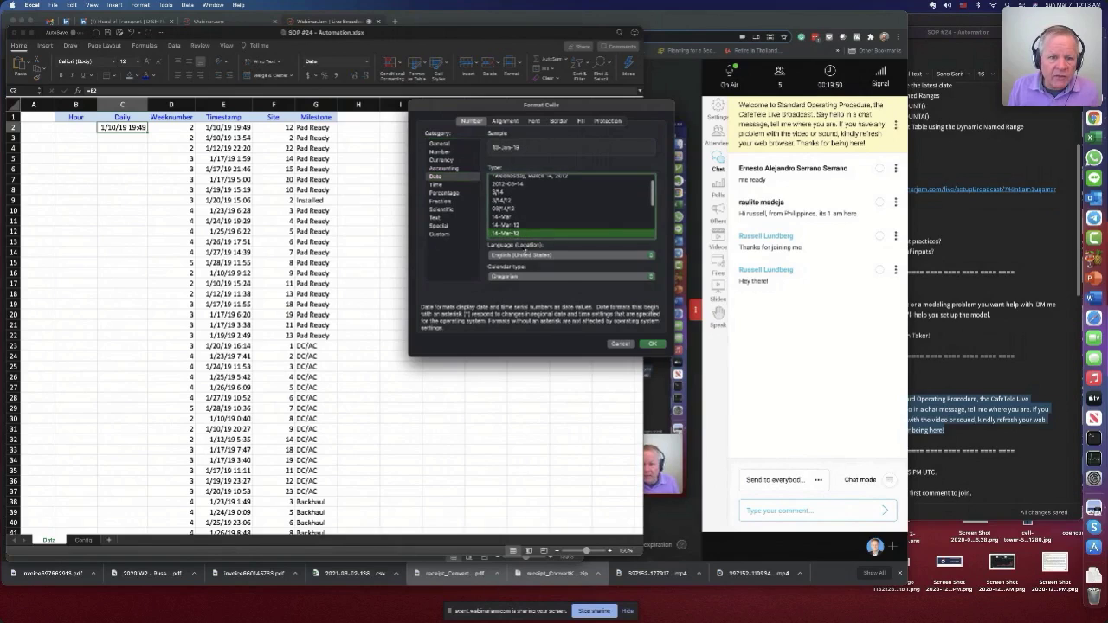
- Apply the 10-Jan-19 format to C2, then format E2 as Accounting and then General
left_click(654, 344)
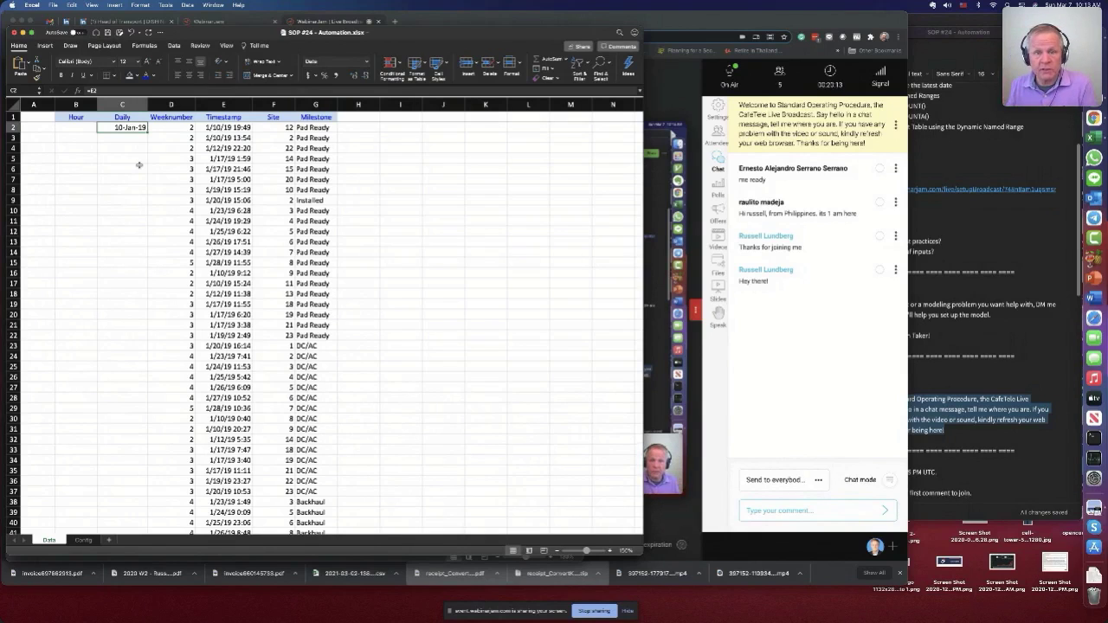
left_click(244, 127)
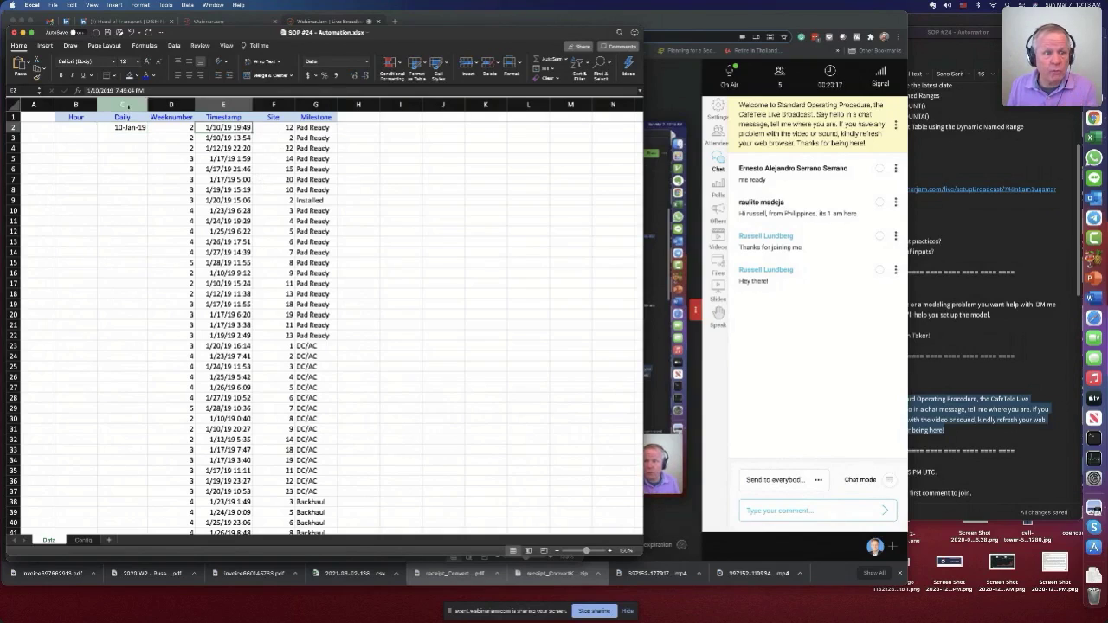
left_click(336, 75)
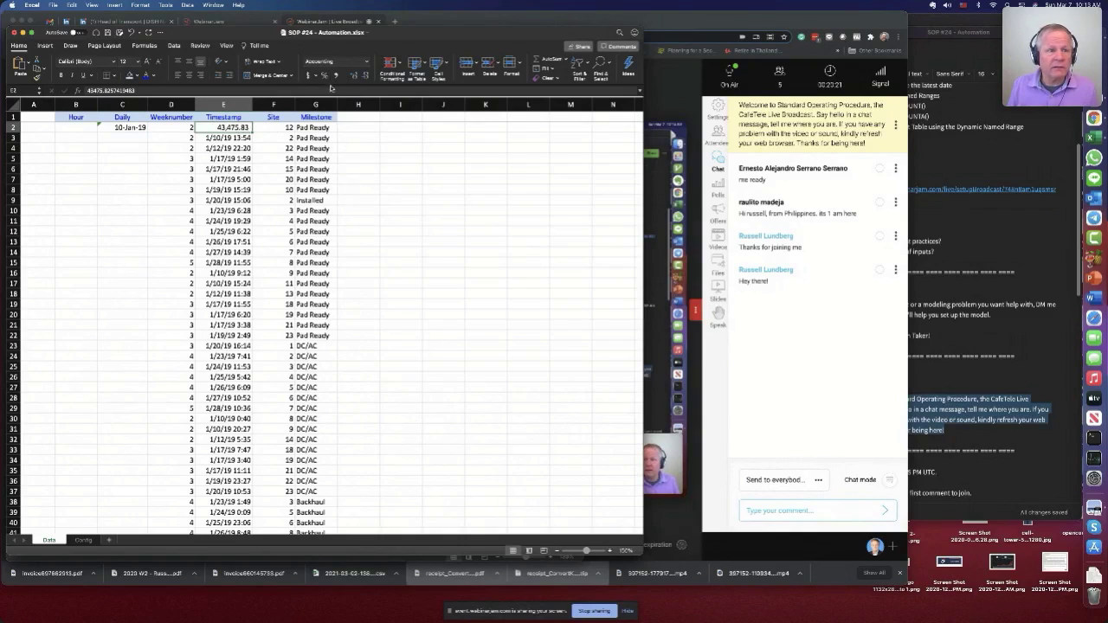
left_click(366, 61)
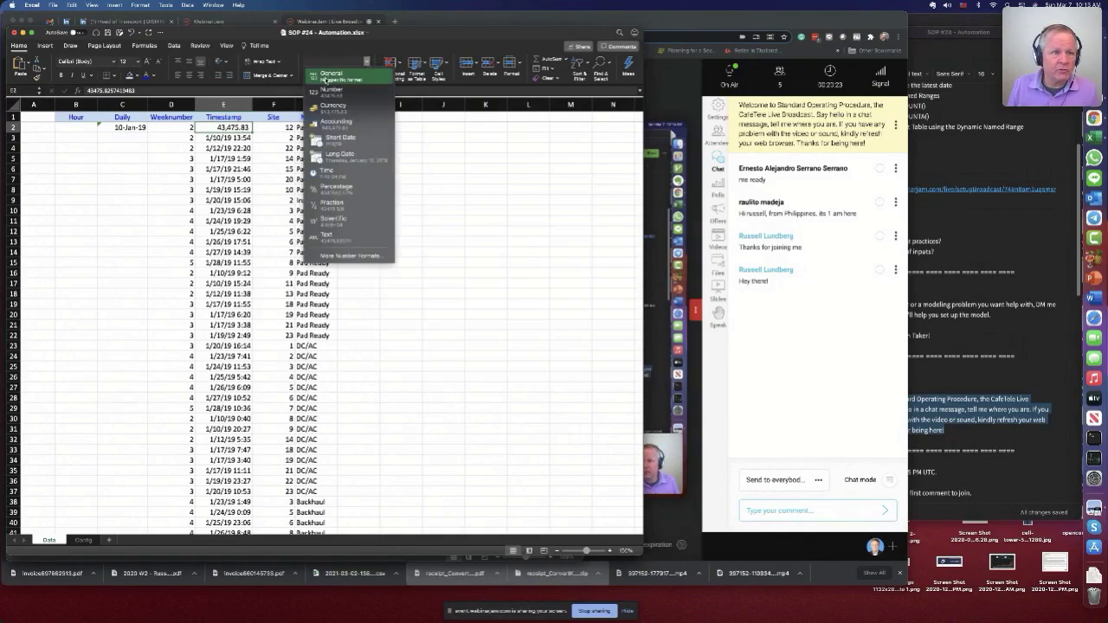
left_click(517, 248)
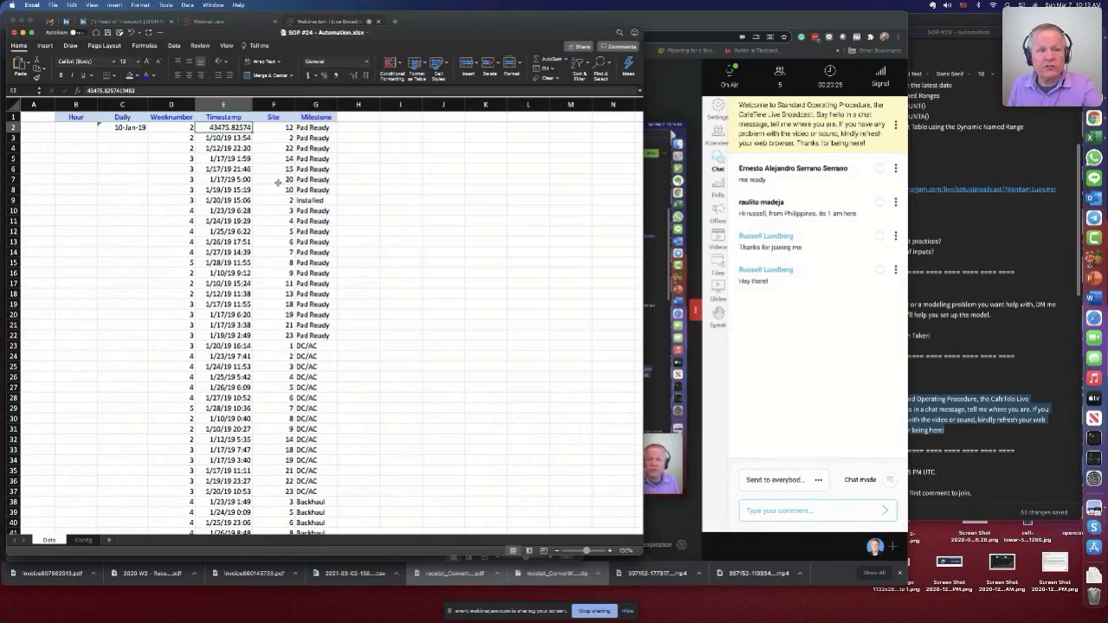